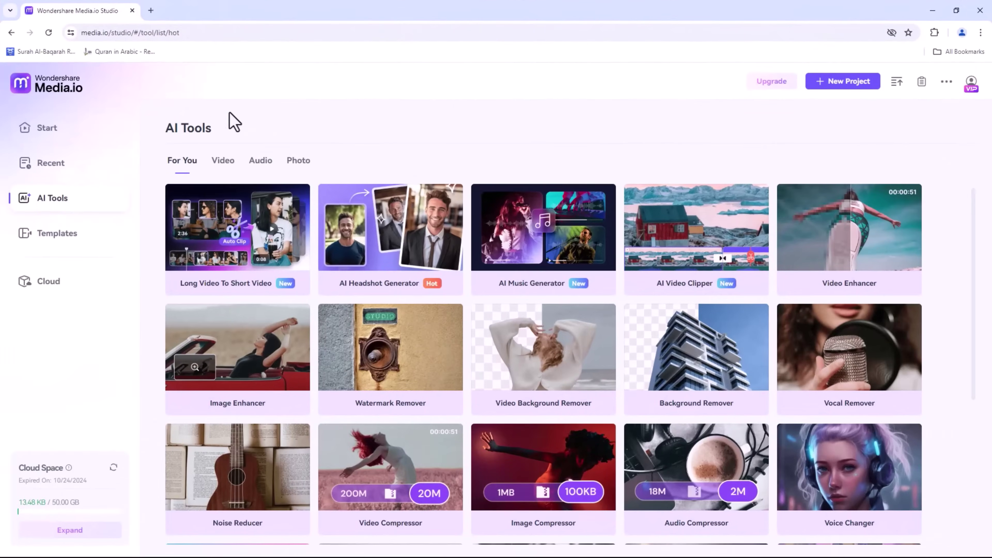
Bring up the Studio's AI Tools catalogue, listing tools like Long Video To Short Video and AI Headshot Generator
{"action": "mouse_move", "coordinate": [240, 227]}
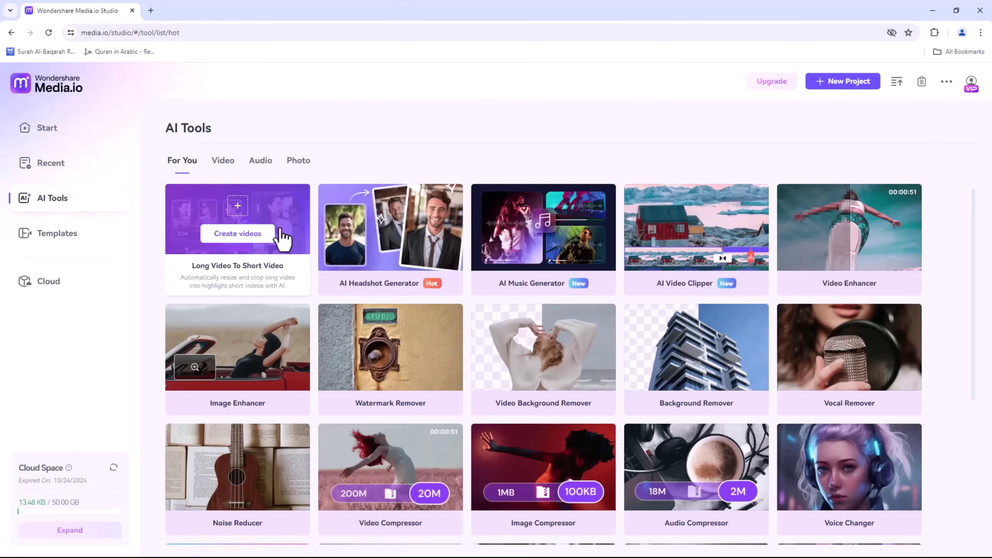
{"action": "mouse_move", "coordinate": [393, 238]}
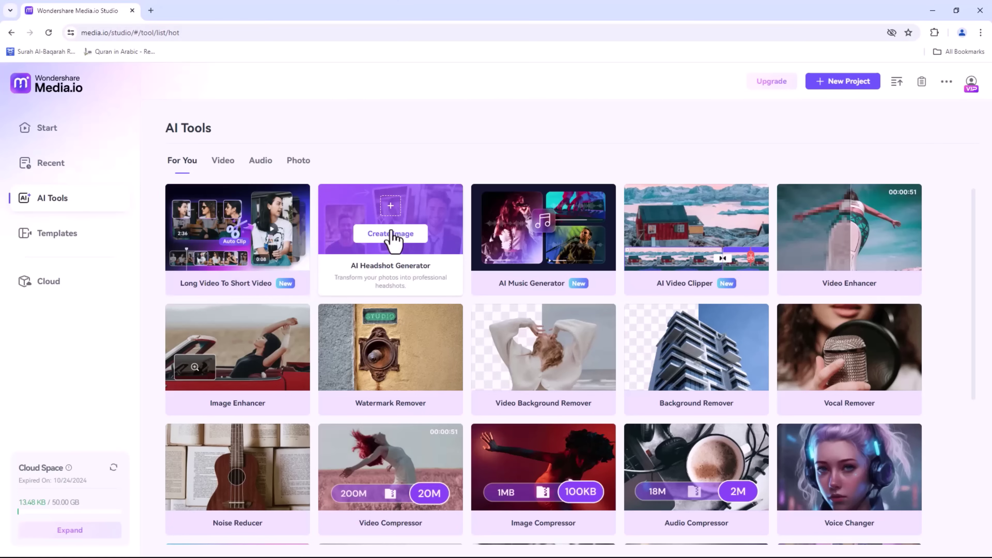
{"action": "mouse_move", "coordinate": [543, 234]}
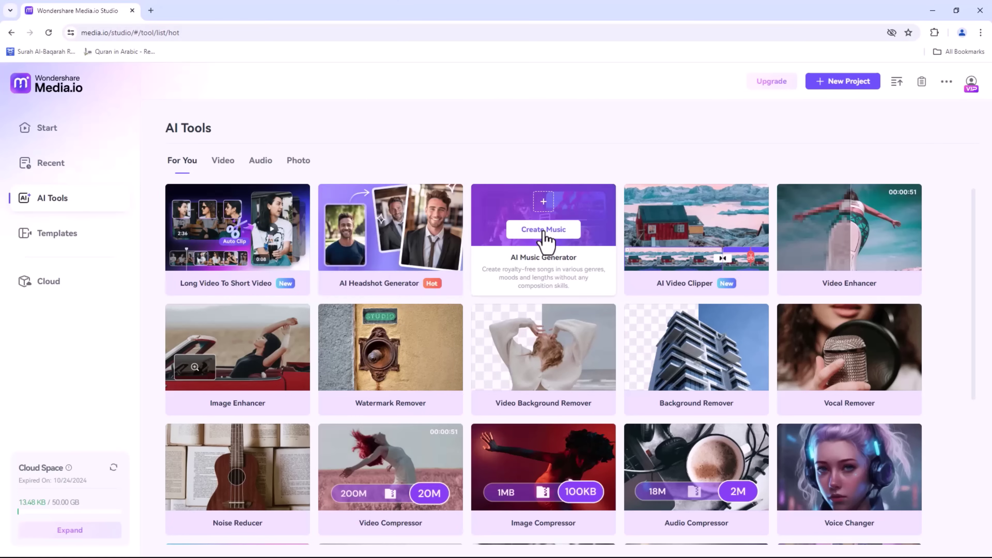
{"action": "mouse_move", "coordinate": [868, 252]}
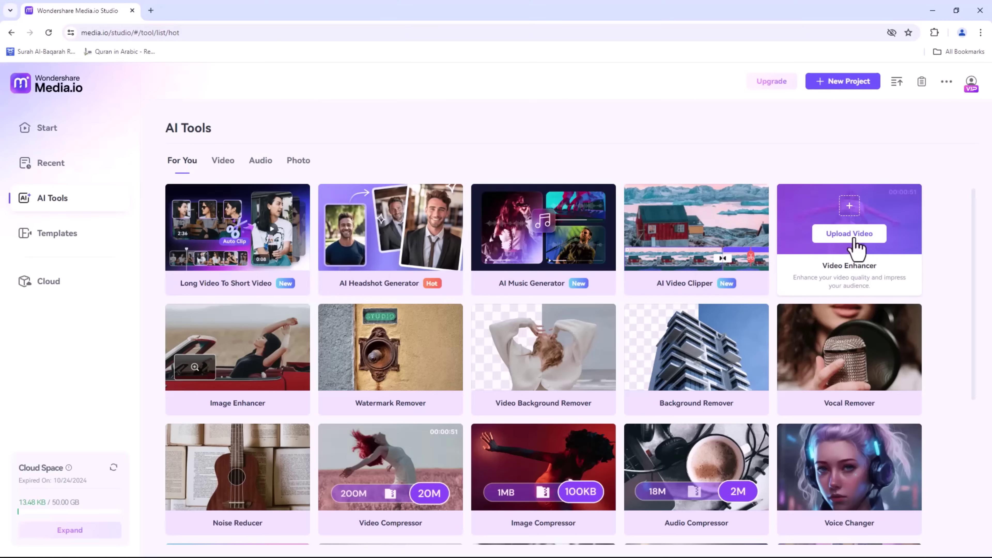
{"action": "mouse_move", "coordinate": [254, 344]}
{"action": "mouse_move", "coordinate": [409, 369]}
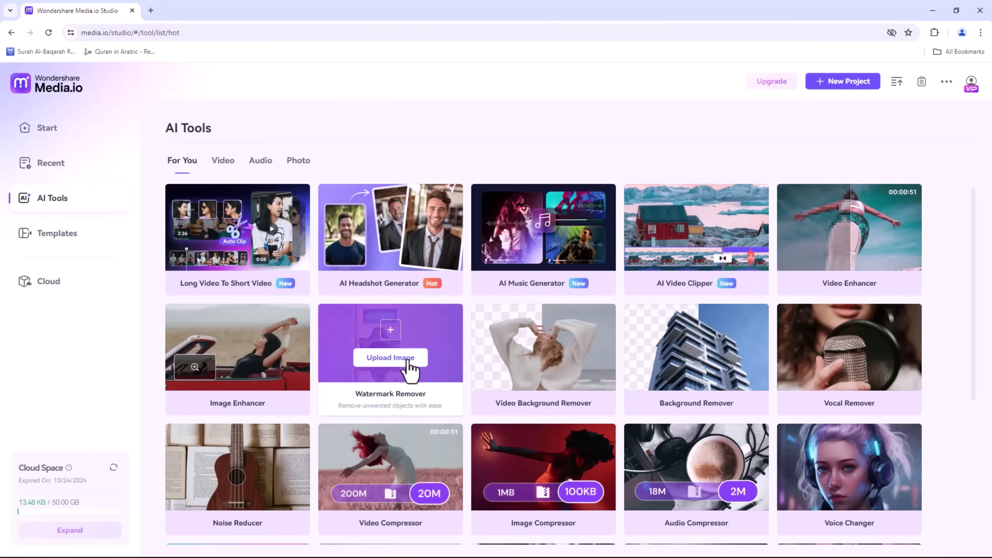
{"action": "mouse_move", "coordinate": [552, 368]}
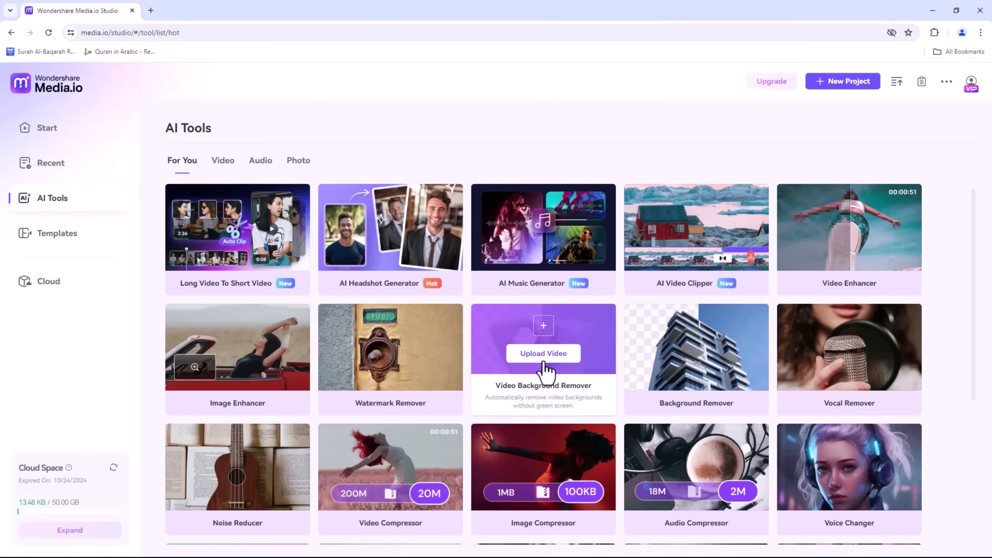
{"action": "mouse_move", "coordinate": [864, 484]}
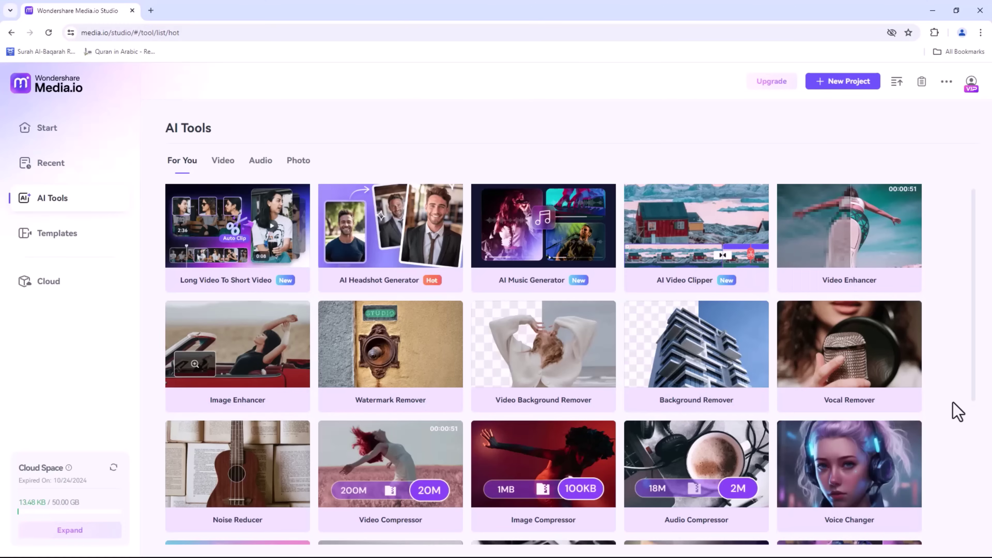
{"action": "scroll", "coordinate": [957, 410], "scroll_direction": "down", "scroll_amount": 5}
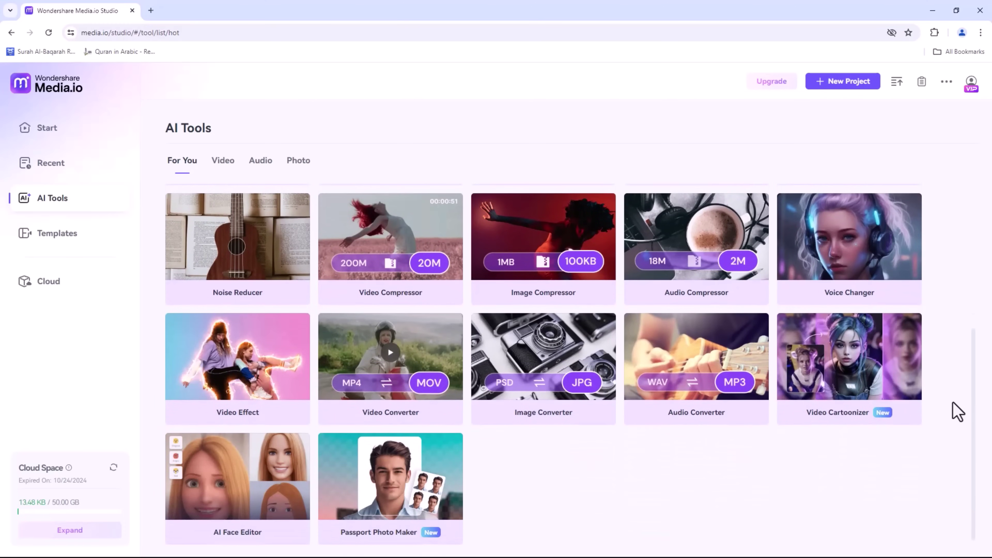
{"action": "scroll", "coordinate": [957, 411], "scroll_direction": "up", "scroll_amount": 5}
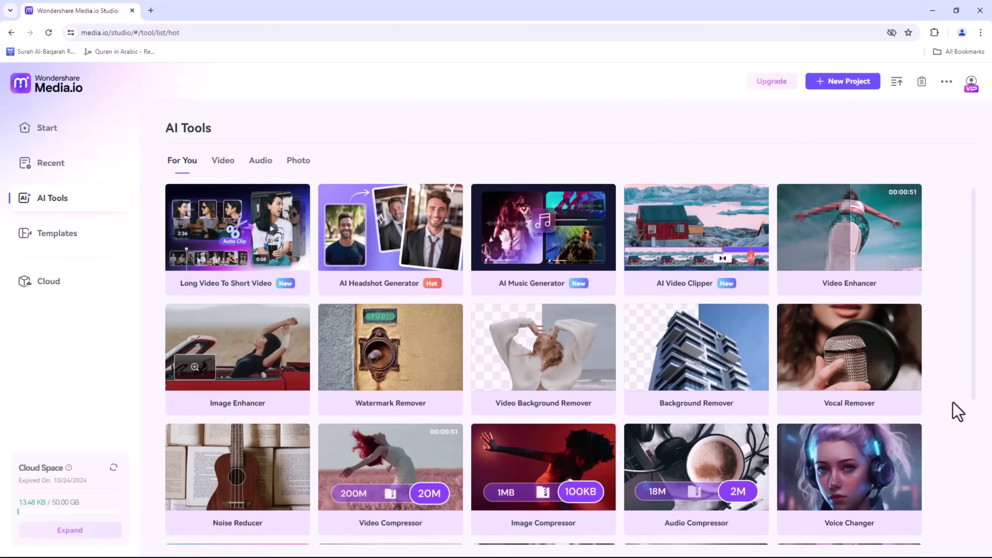
{"action": "scroll", "coordinate": [957, 411], "scroll_direction": "down", "scroll_amount": 5}
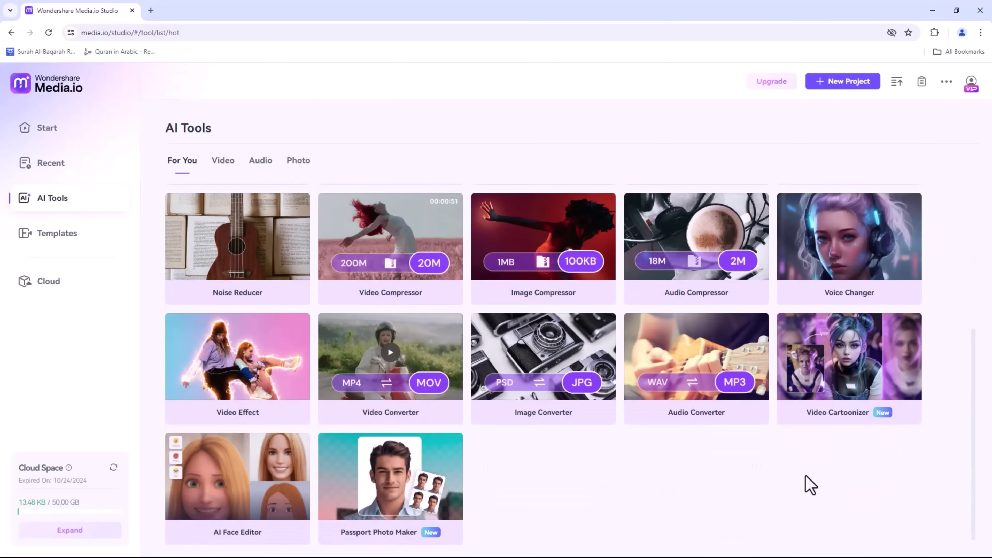
Load 5962549-hd_1280_720_30fps.mp4 into the online Video Converter
{"action": "left_click", "coordinate": [378, 350]}
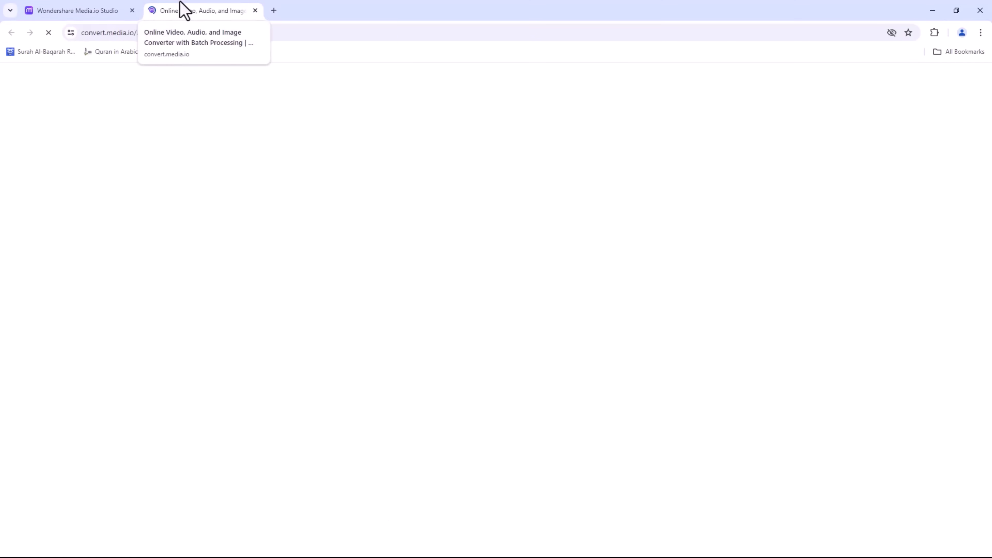
{"action": "left_click", "coordinate": [498, 323]}
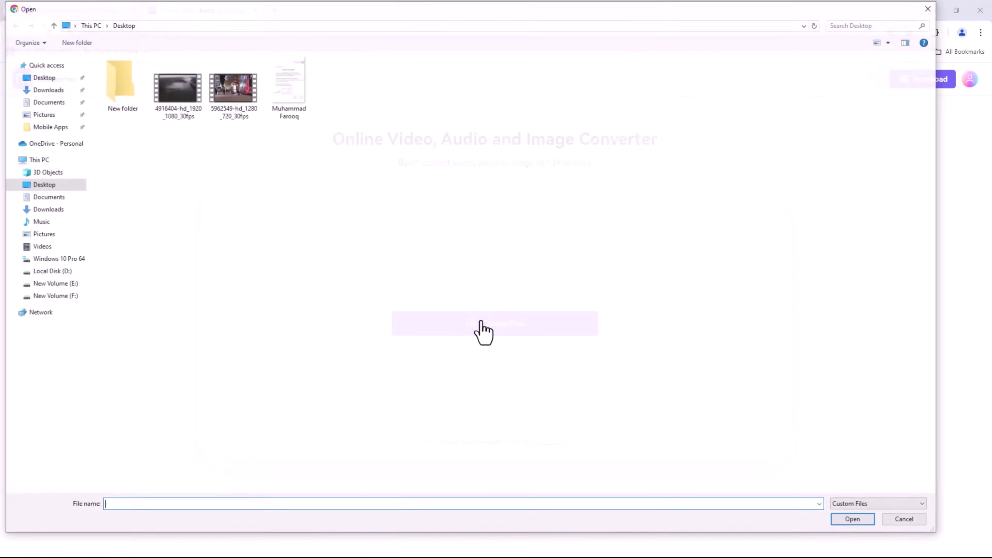
{"action": "left_click", "coordinate": [233, 87]}
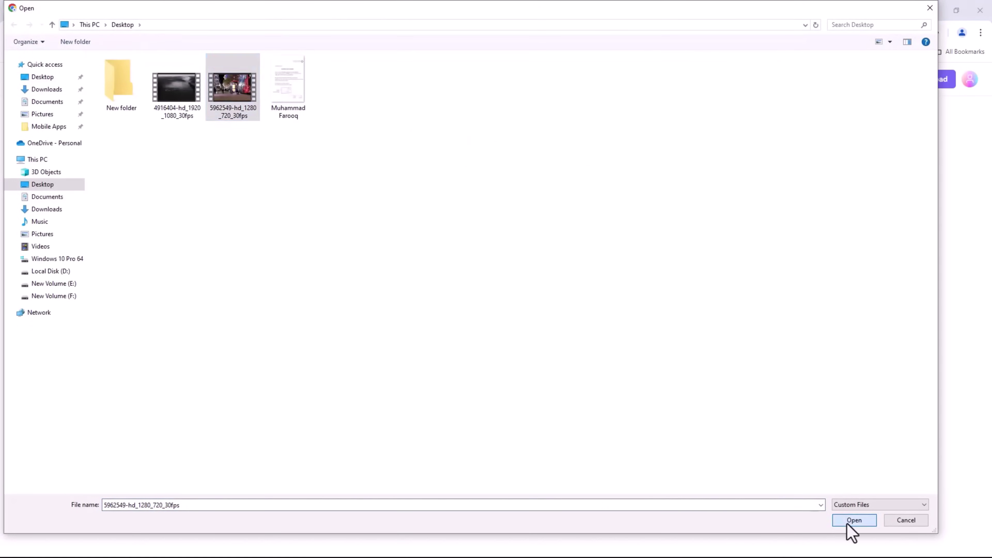
{"action": "left_click", "coordinate": [853, 520]}
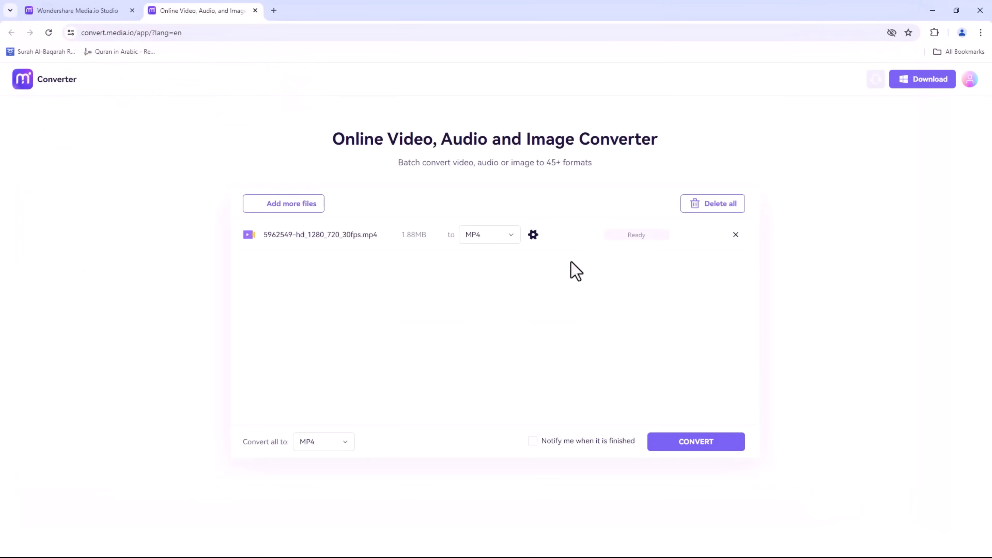
Set the converter's output format to MOV
{"action": "left_click", "coordinate": [512, 235]}
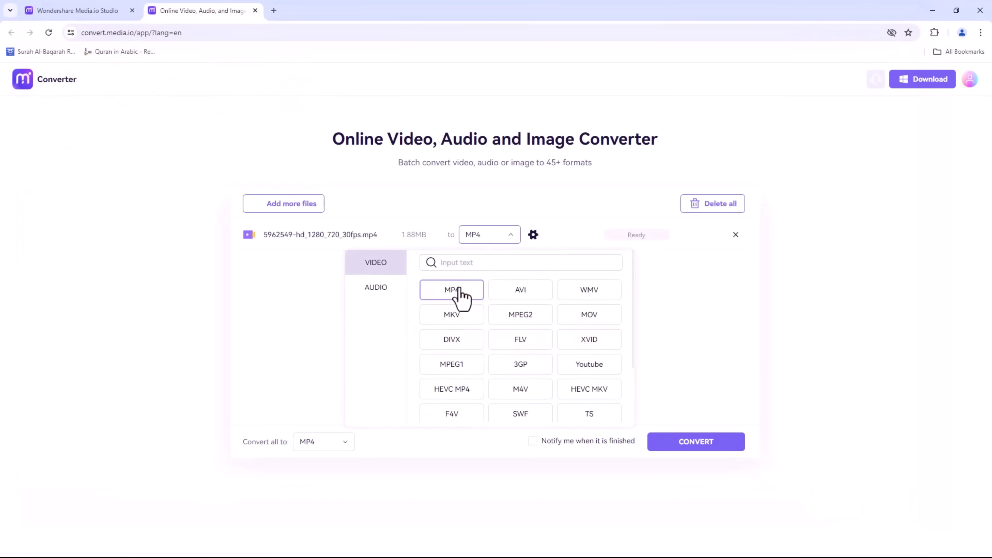
{"action": "left_click", "coordinate": [512, 297]}
{"action": "left_click", "coordinate": [577, 318]}
{"action": "scroll", "coordinate": [582, 333], "scroll_direction": "down", "scroll_amount": 2}
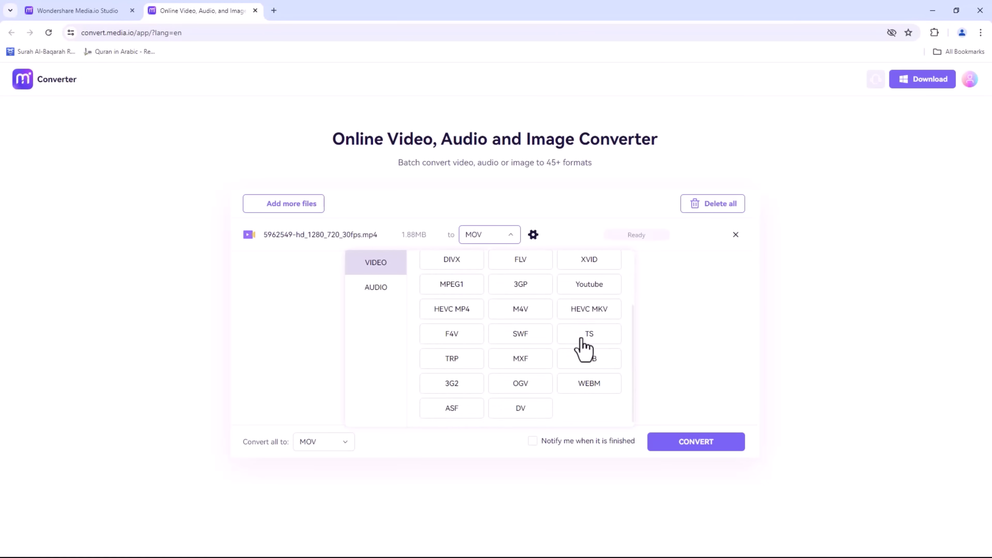
Apply 3840*2160 resolution and 2000kbps bitrate, run the conversion, and close the converter tab
{"action": "left_click", "coordinate": [533, 235]}
{"action": "left_click", "coordinate": [598, 229]}
{"action": "scroll", "coordinate": [605, 312], "scroll_direction": "down", "scroll_amount": 3}
{"action": "left_click", "coordinate": [614, 355]}
{"action": "left_click", "coordinate": [619, 259]}
{"action": "left_click", "coordinate": [624, 308]}
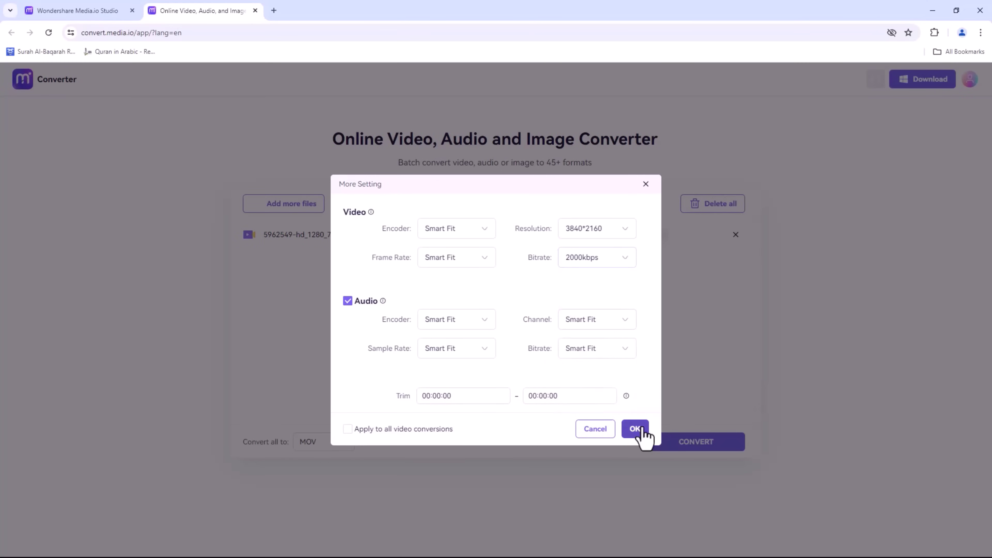
{"action": "left_click", "coordinate": [635, 428]}
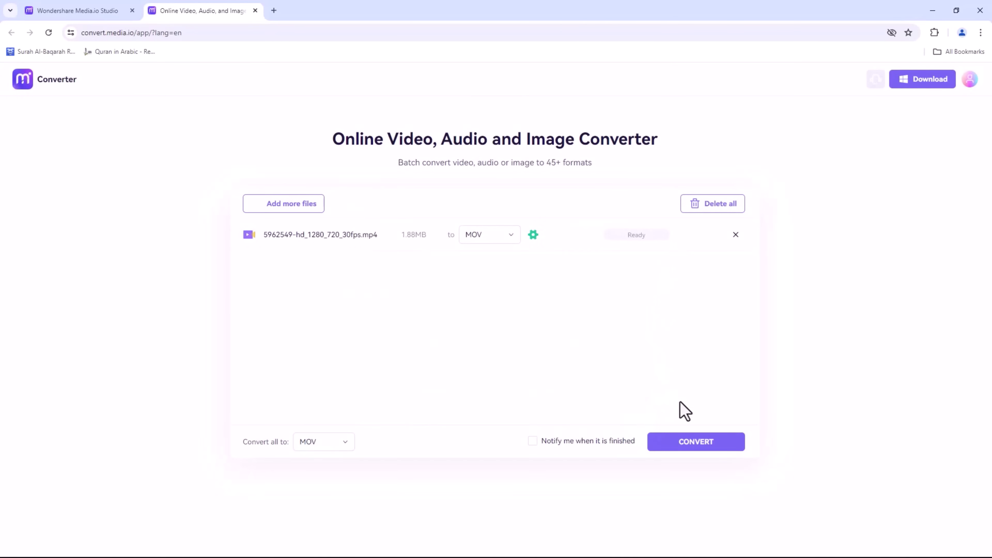
{"action": "left_click", "coordinate": [706, 445]}
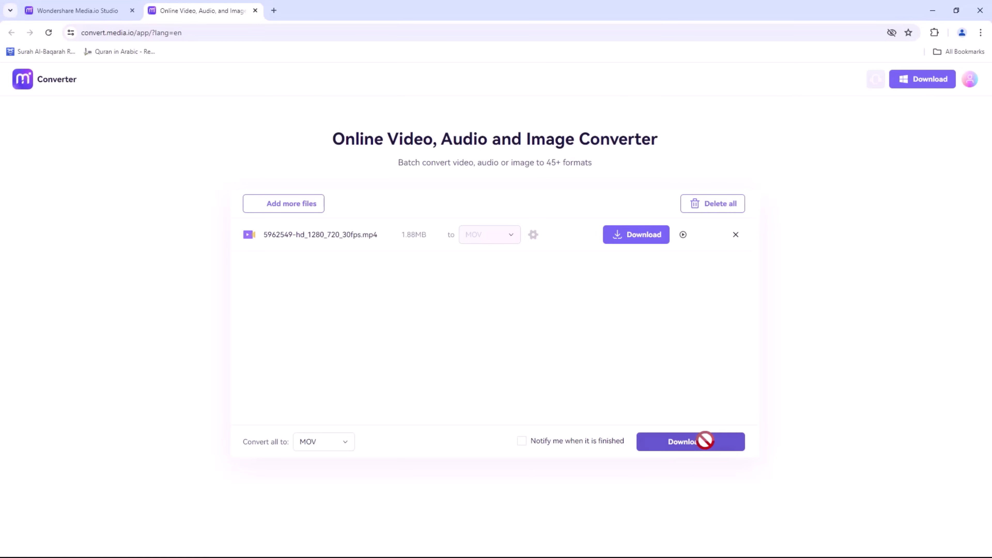
{"action": "key", "text": "ctrl+w"}
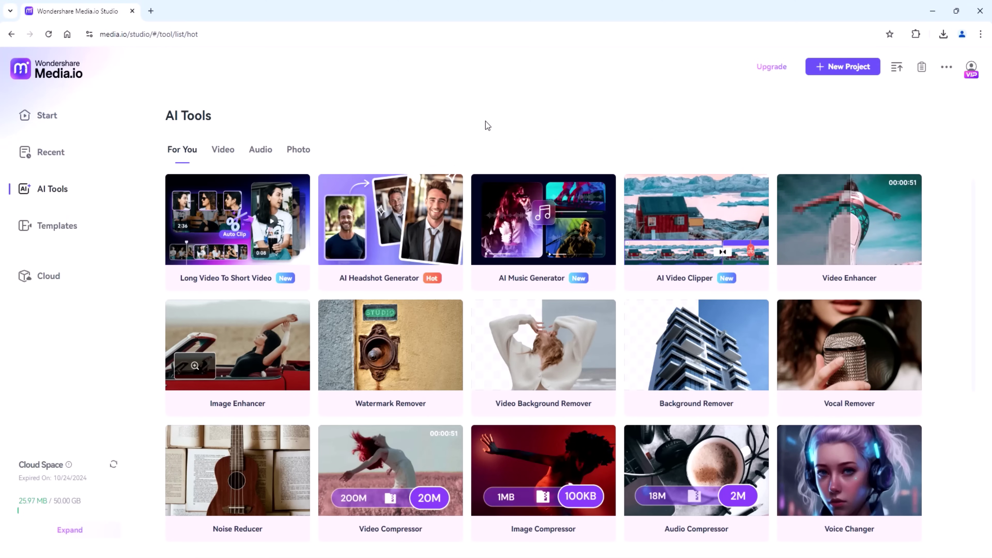
Start a new project, upload the pexels-mikhail-nilov-6836032 clip, and place it on the timeline
{"action": "left_click", "coordinate": [827, 71]}
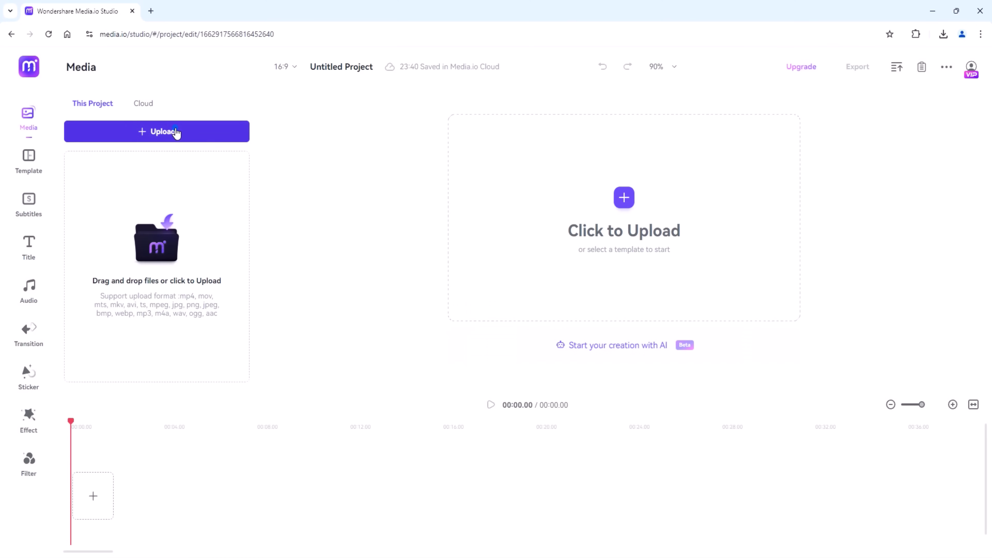
{"action": "left_click", "coordinate": [177, 131]}
{"action": "left_click", "coordinate": [637, 458]}
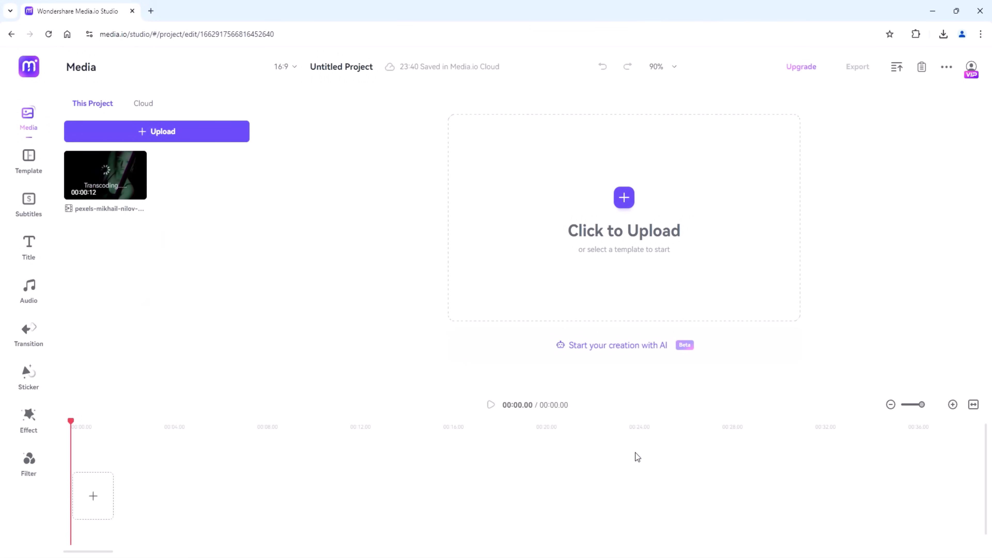
{"action": "left_click", "coordinate": [138, 191]}
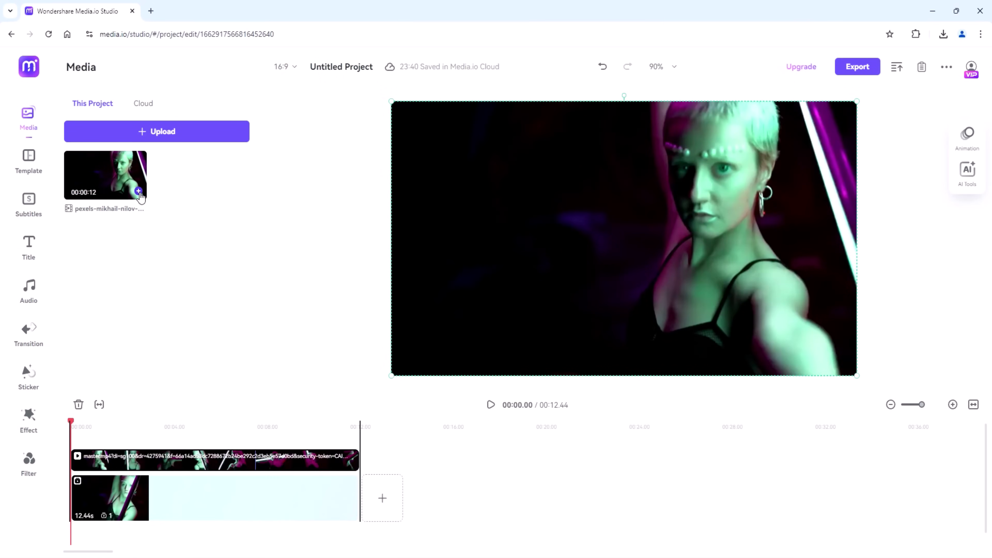
{"action": "left_click", "coordinate": [143, 425]}
{"action": "left_click", "coordinate": [122, 407]}
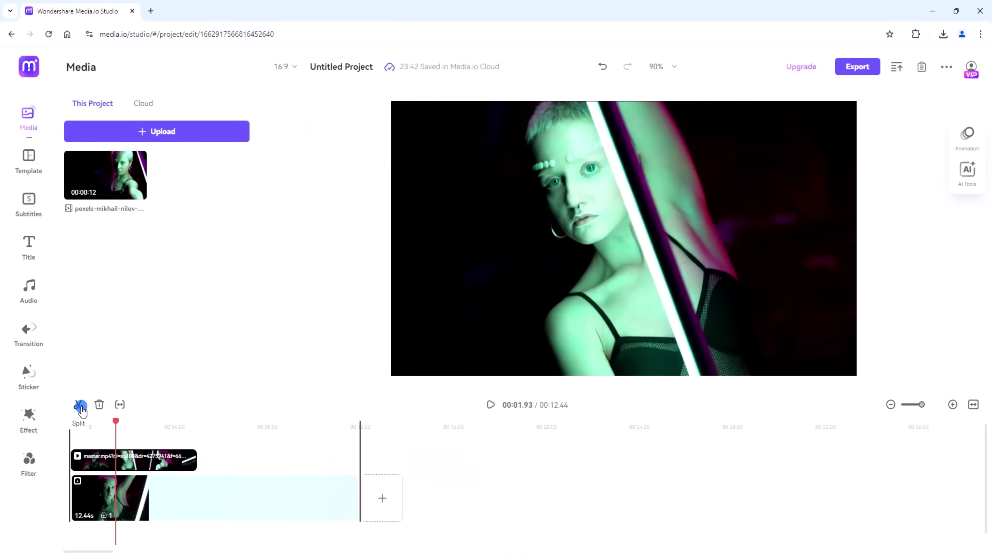
Split the clip at the playhead and browse the Template and Effect libraries
{"action": "left_click", "coordinate": [81, 409]}
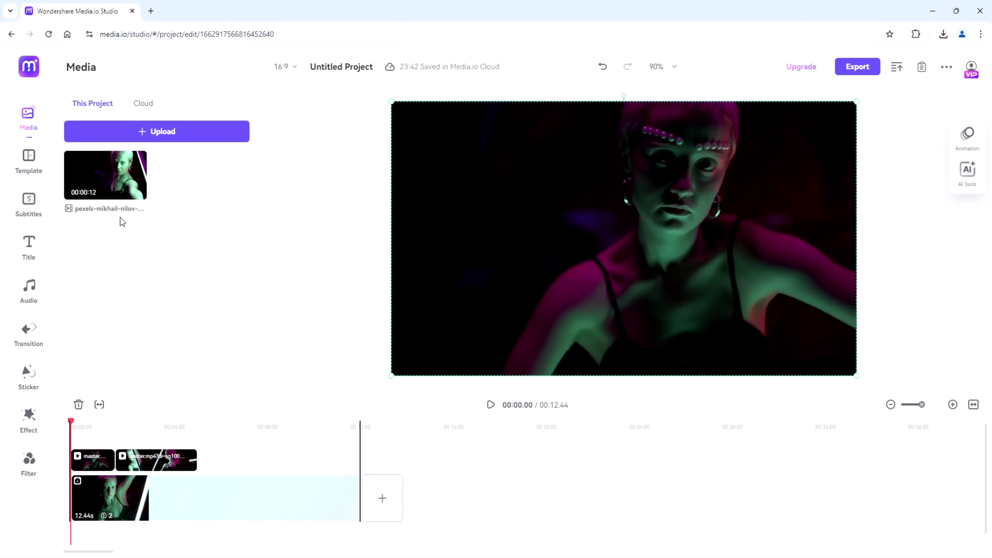
{"action": "left_click", "coordinate": [30, 169]}
{"action": "scroll", "coordinate": [129, 219], "scroll_direction": "down", "scroll_amount": 10}
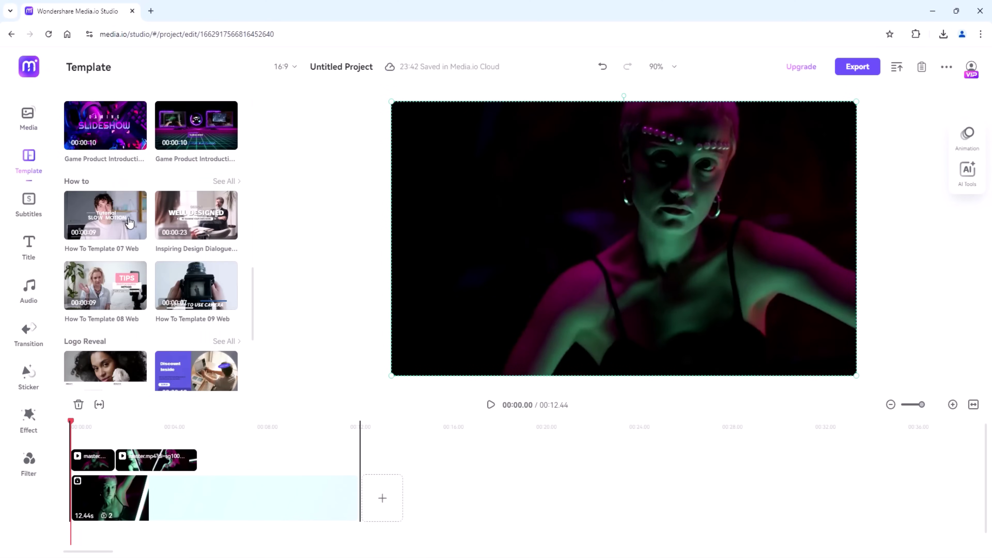
{"action": "left_click", "coordinate": [29, 417]}
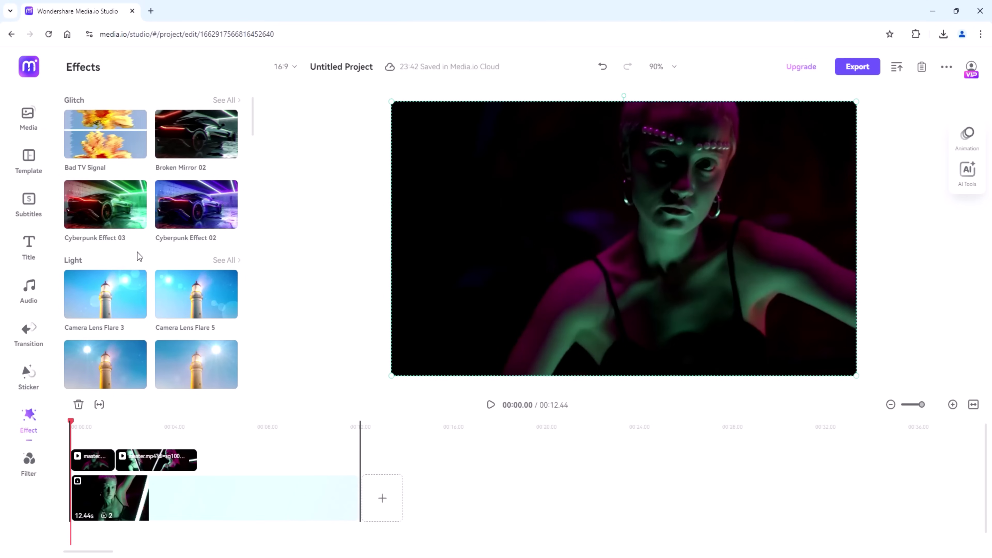
{"action": "scroll", "coordinate": [139, 258], "scroll_direction": "down", "scroll_amount": 5}
{"action": "scroll", "coordinate": [138, 257], "scroll_direction": "down", "scroll_amount": 15}
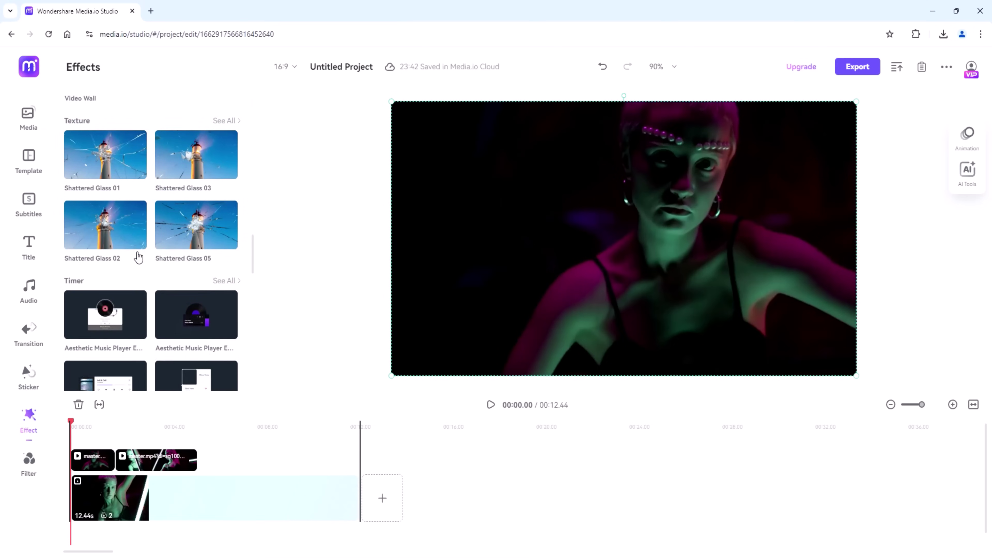
Add the 'Experience The Fusion Of Flavors' food template and scrub the playhead to 00:07.62
{"action": "left_click", "coordinate": [185, 270]}
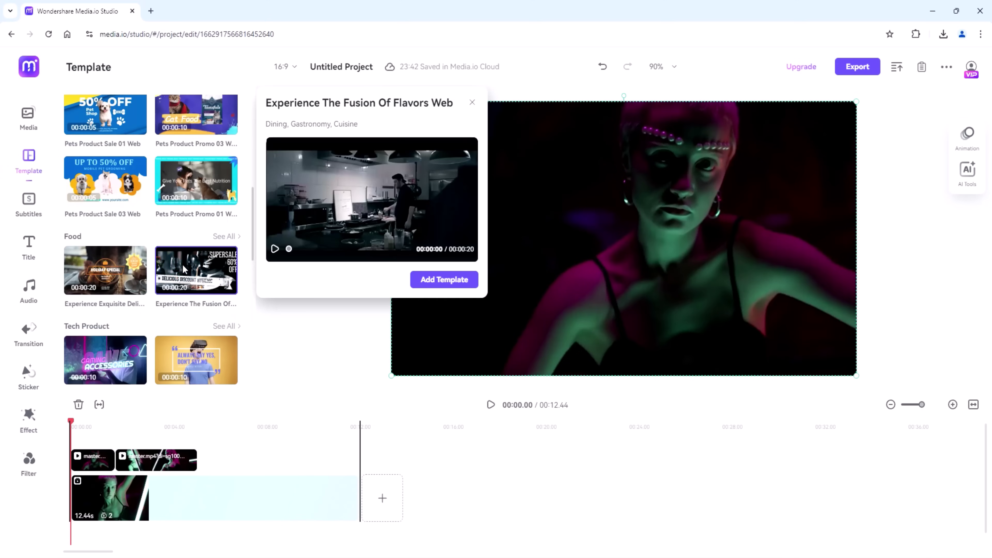
{"action": "left_click", "coordinate": [444, 278]}
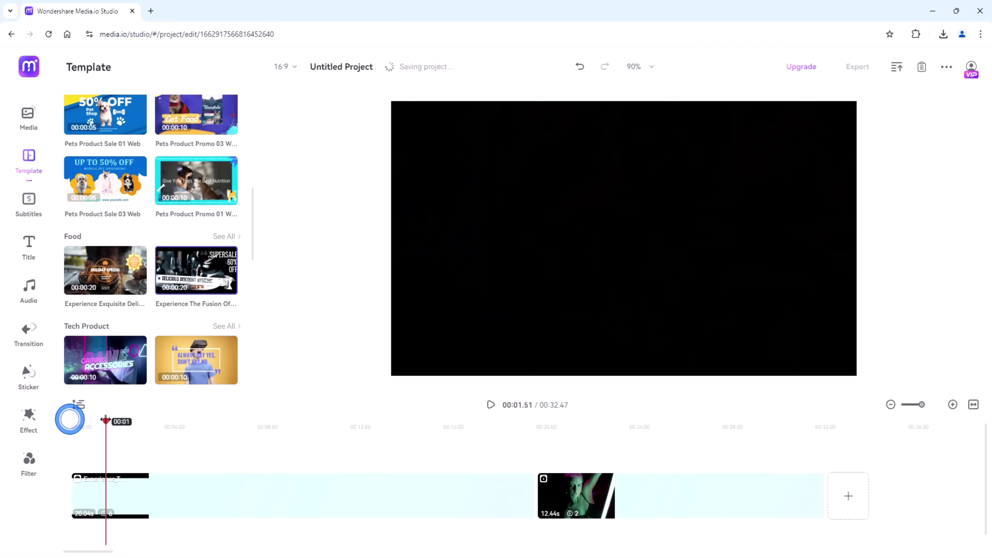
{"action": "left_click_drag", "start_coordinate": [106, 420], "coordinate": [137, 449]}
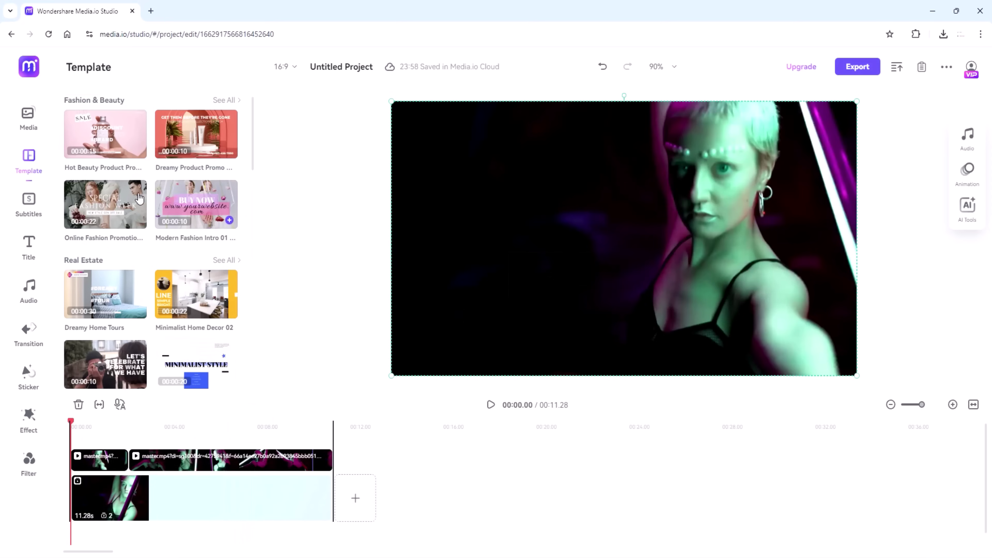
Generate auto subtitles for the second master.mp4 clip with Arabic (Egypt) translation
{"action": "left_click", "coordinate": [34, 202]}
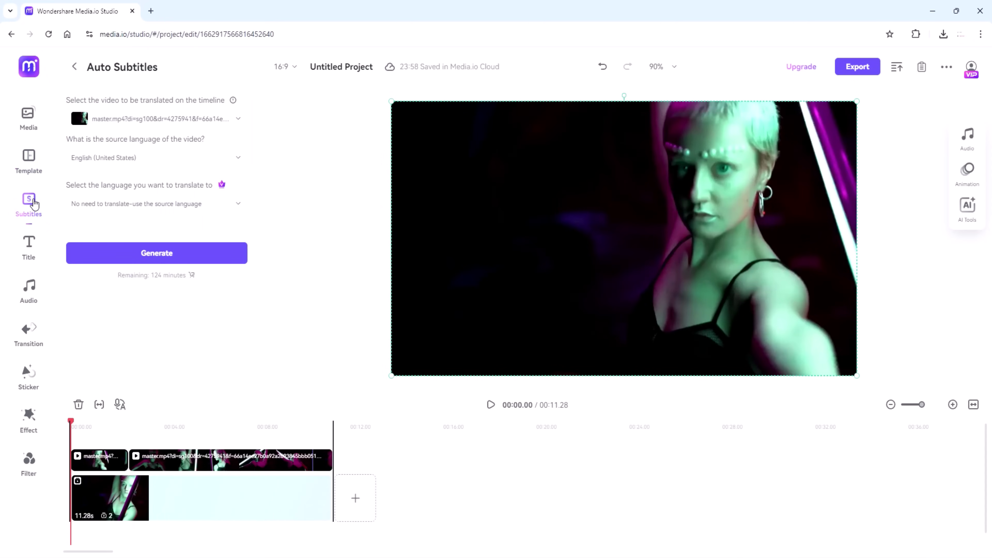
{"action": "left_click", "coordinate": [155, 204]}
{"action": "left_click", "coordinate": [134, 275]}
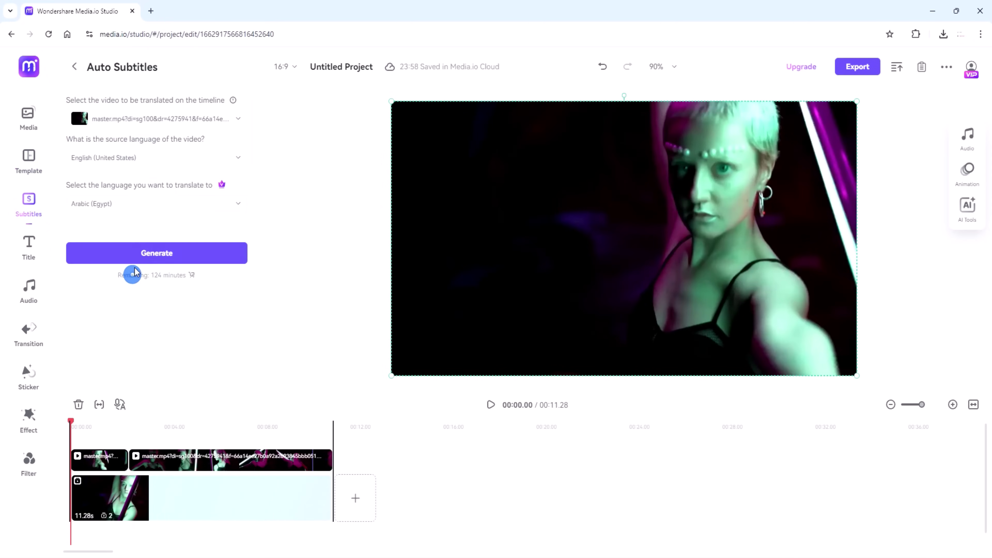
{"action": "left_click", "coordinate": [197, 120]}
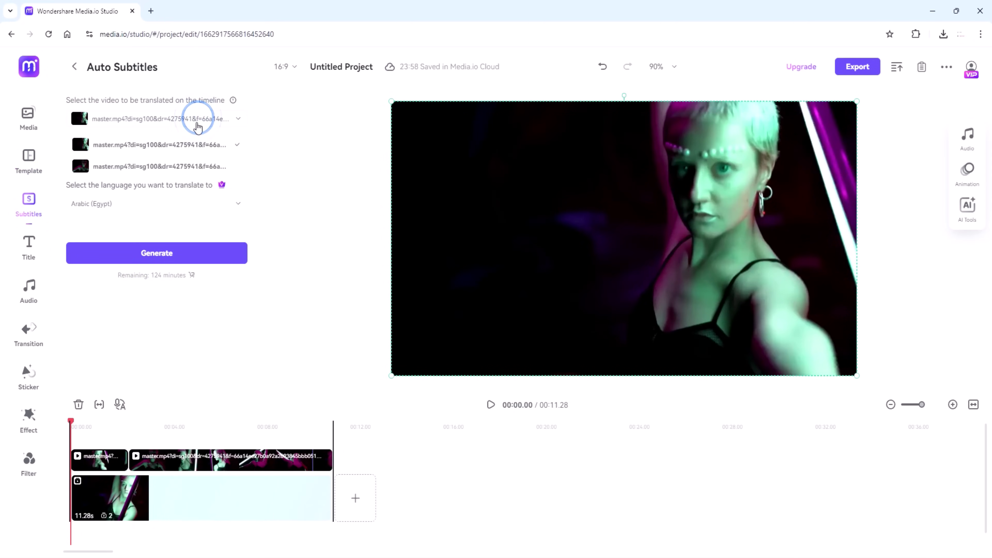
{"action": "left_click", "coordinate": [191, 145]}
{"action": "left_click", "coordinate": [169, 259]}
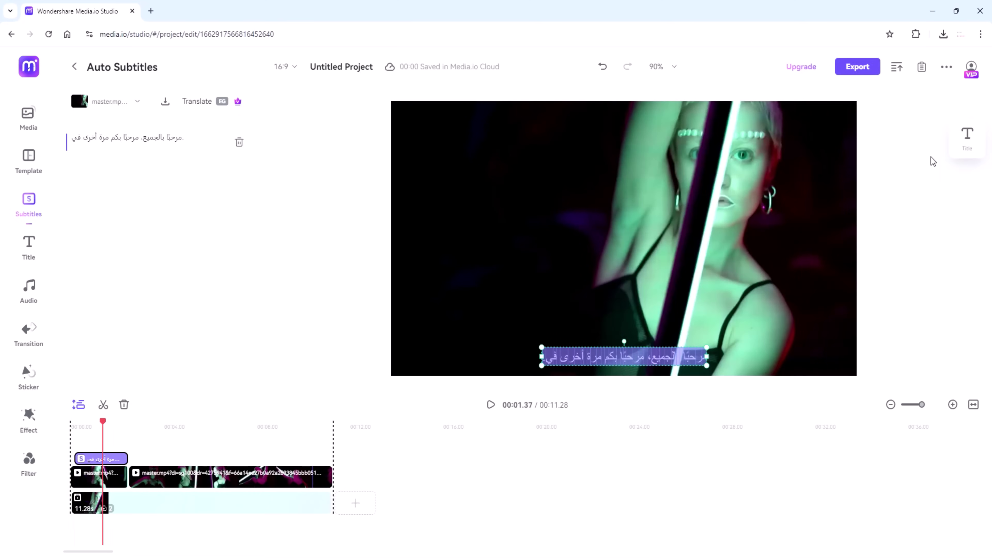
Change the subtitle font and enlarge the subtitle text
{"action": "left_click", "coordinate": [965, 136]}
{"action": "left_click", "coordinate": [843, 180]}
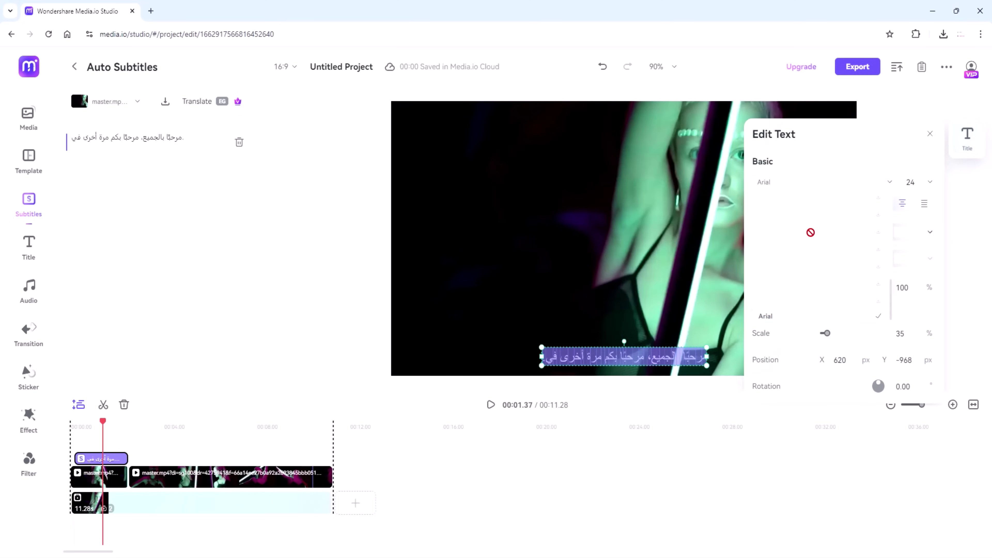
{"action": "left_click", "coordinate": [815, 210]}
{"action": "left_click_drag", "start_coordinate": [676, 355], "coordinate": [578, 335]}
Add English (Kenya) as an extra subtitle translation language
{"action": "left_click", "coordinate": [200, 107]}
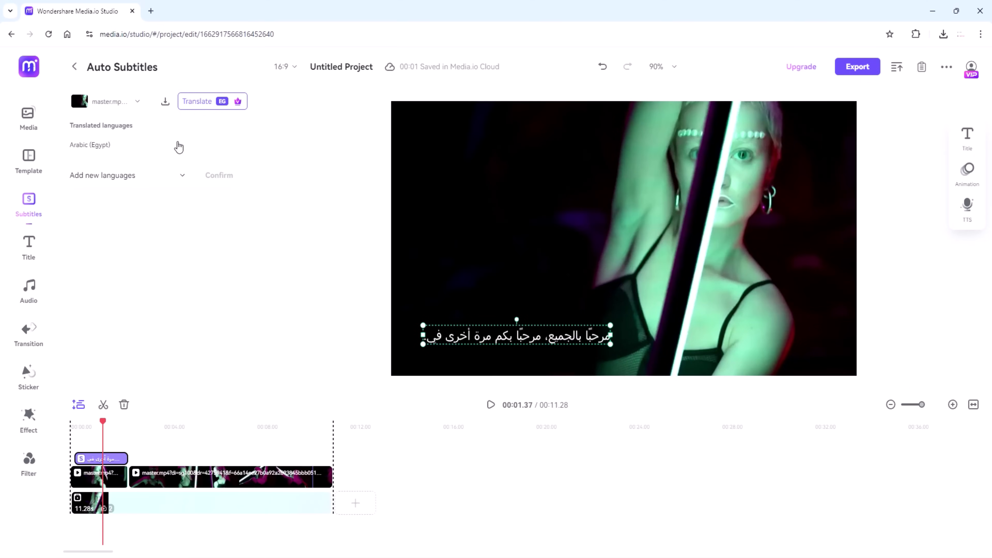
{"action": "left_click", "coordinate": [174, 175]}
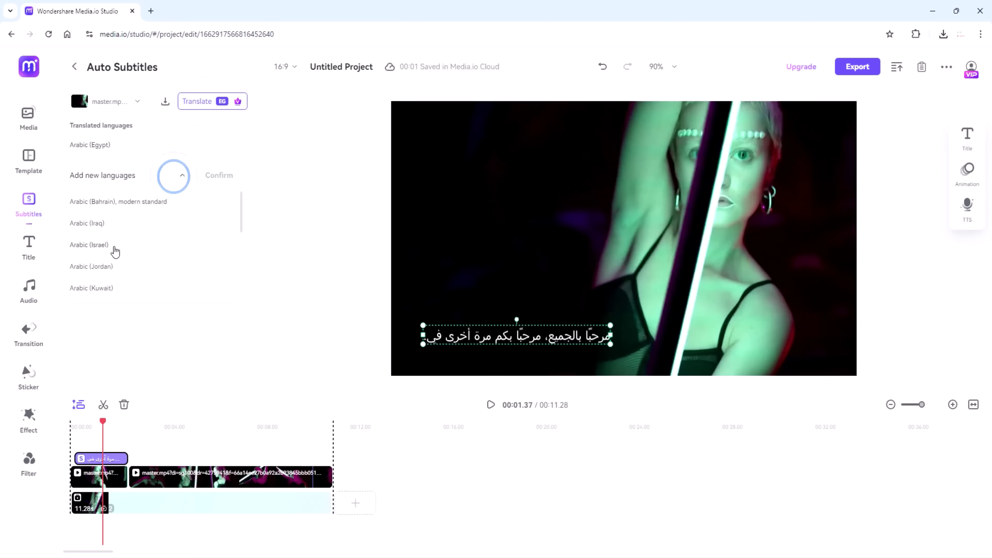
{"action": "scroll", "coordinate": [121, 250], "scroll_direction": "down", "scroll_amount": 8}
{"action": "left_click", "coordinate": [142, 221]}
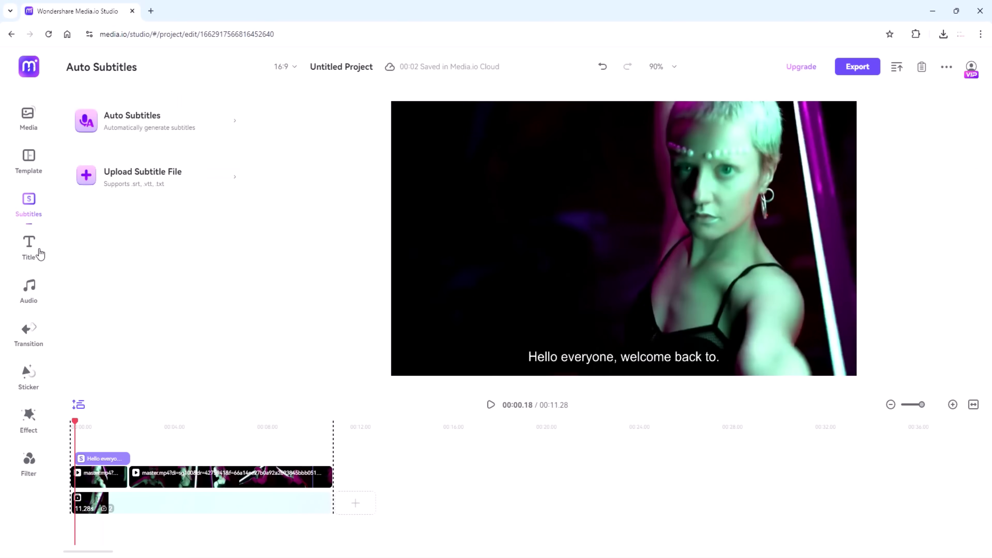
{"action": "left_click", "coordinate": [31, 250]}
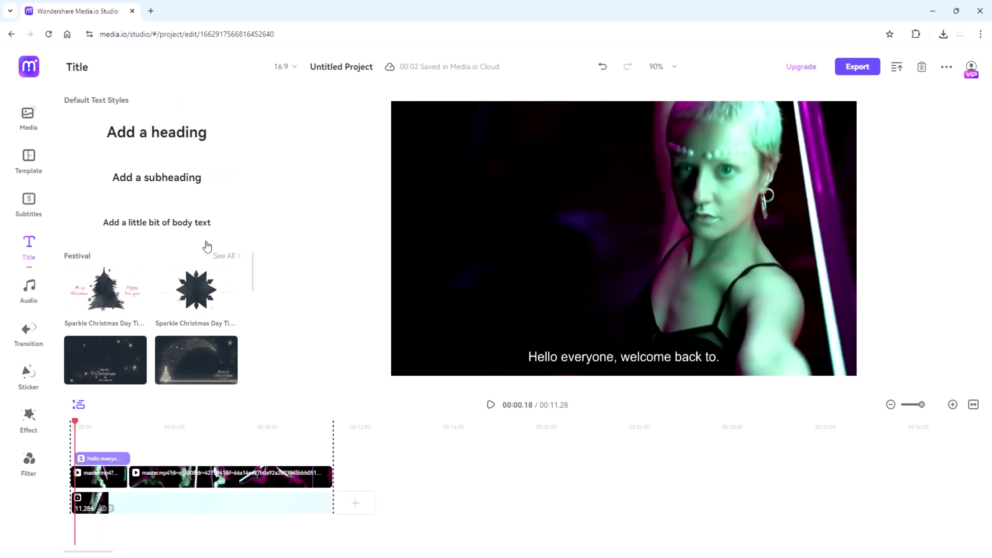
Add a 'hi everyone' title and move it to the lower left of the video
{"action": "scroll", "coordinate": [228, 288], "scroll_direction": "down", "scroll_amount": 5}
{"action": "left_click", "coordinate": [229, 315]}
{"action": "left_click_drag", "start_coordinate": [625, 237], "coordinate": [476, 347]}
{"action": "double_click", "coordinate": [475, 346]}
Give the title the Geared Slab Thin font and a red fill
{"action": "left_click", "coordinate": [889, 182]}
{"action": "left_click", "coordinate": [814, 258]}
{"action": "left_click", "coordinate": [929, 182]}
{"action": "left_click", "coordinate": [925, 231]}
{"action": "left_click_drag", "start_coordinate": [903, 251], "coordinate": [935, 243]}
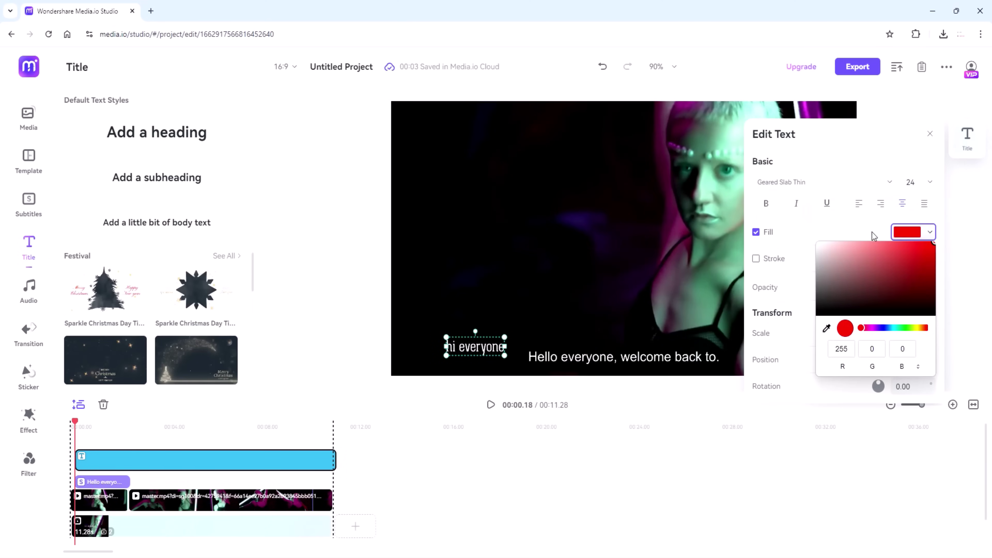
{"action": "left_click", "coordinate": [855, 325]}
Scale the red title up, then delete it and open the music library
{"action": "left_click", "coordinate": [872, 326]}
{"action": "key", "text": "Delete"}
{"action": "left_click", "coordinate": [29, 289]}
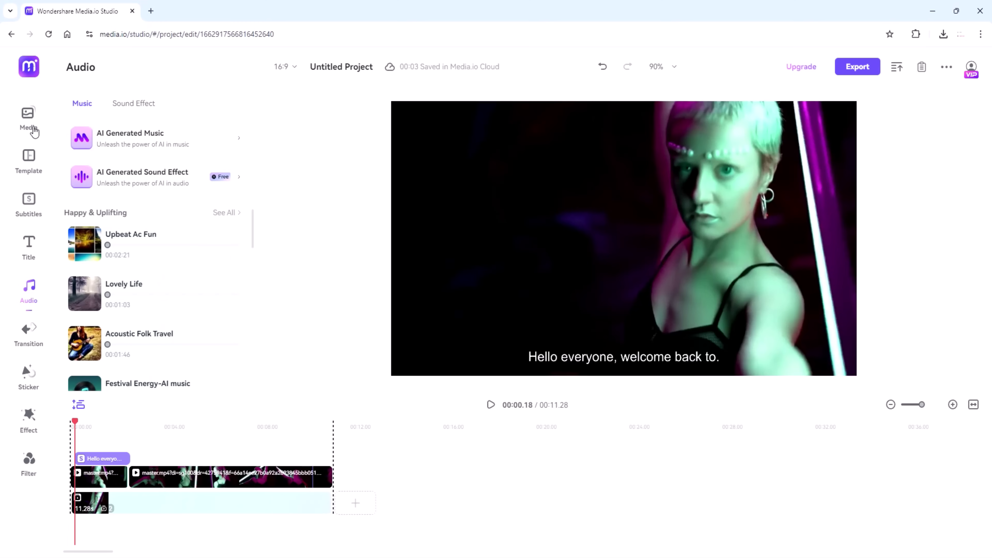
Add the Upbeat Ac Fun track to the timeline and raise its volume to 8 dB
{"action": "left_click", "coordinate": [153, 270]}
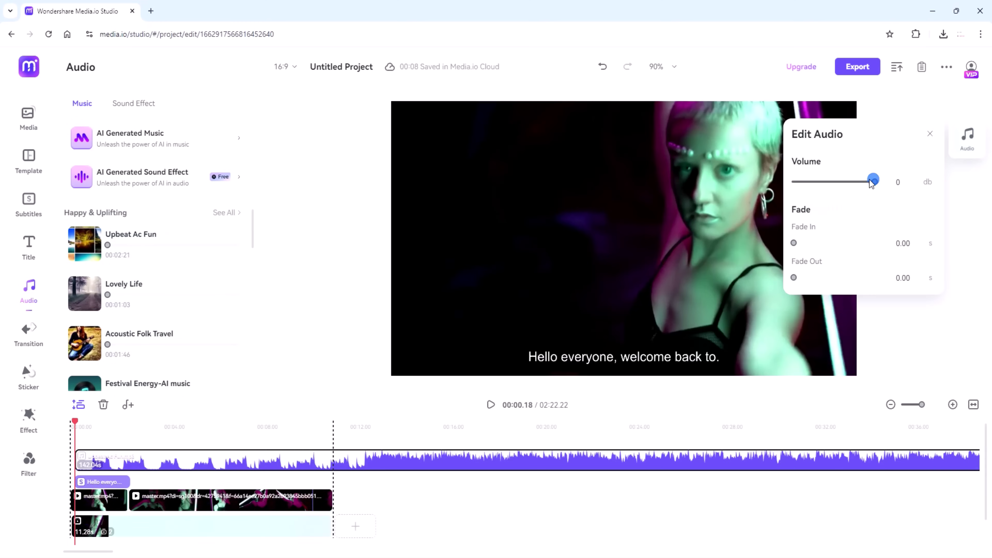
{"action": "left_click_drag", "start_coordinate": [874, 182], "coordinate": [881, 182]}
{"action": "left_click", "coordinate": [31, 305]}
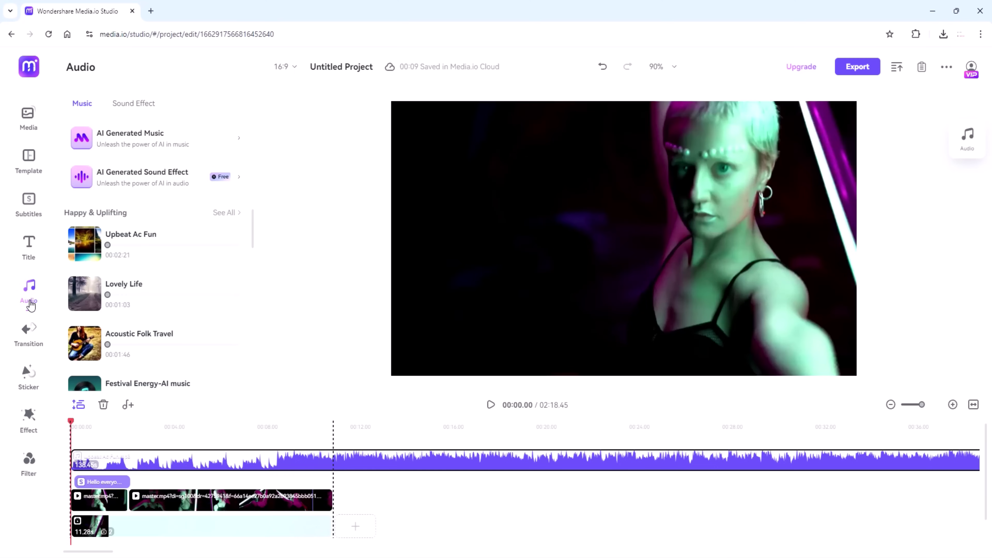
Browse the Sound Effect list
{"action": "left_click", "coordinate": [122, 103]}
{"action": "scroll", "coordinate": [157, 266], "scroll_direction": "down", "scroll_amount": 10}
{"action": "scroll", "coordinate": [157, 266], "scroll_direction": "down", "scroll_amount": 5}
Drag the Vibrate and Fast Spin 1 transitions onto the video track and select the second clip
{"action": "left_click", "coordinate": [28, 333]}
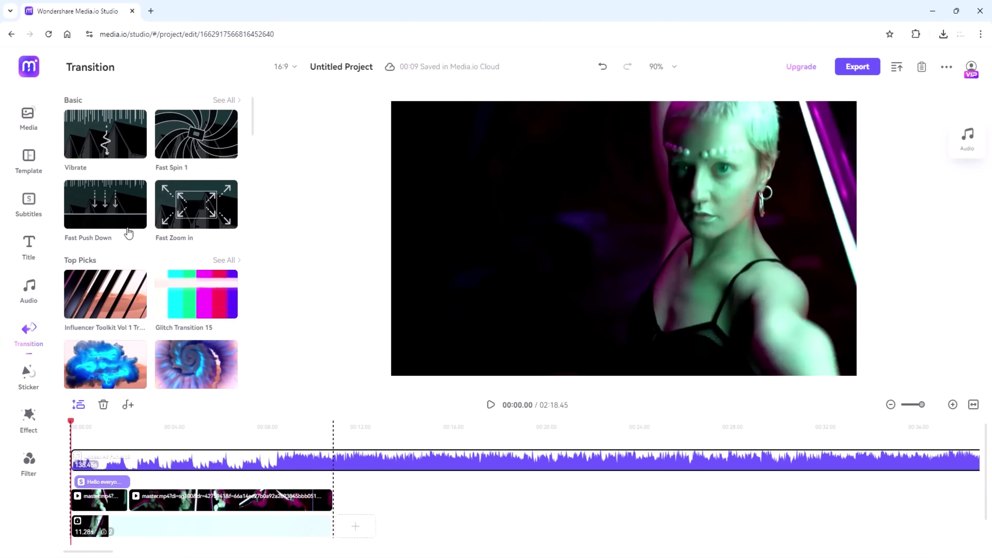
{"action": "scroll", "coordinate": [129, 233], "scroll_direction": "down", "scroll_amount": 15}
{"action": "scroll", "coordinate": [129, 233], "scroll_direction": "down", "scroll_amount": 8}
{"action": "scroll", "coordinate": [129, 232], "scroll_direction": "down", "scroll_amount": 5}
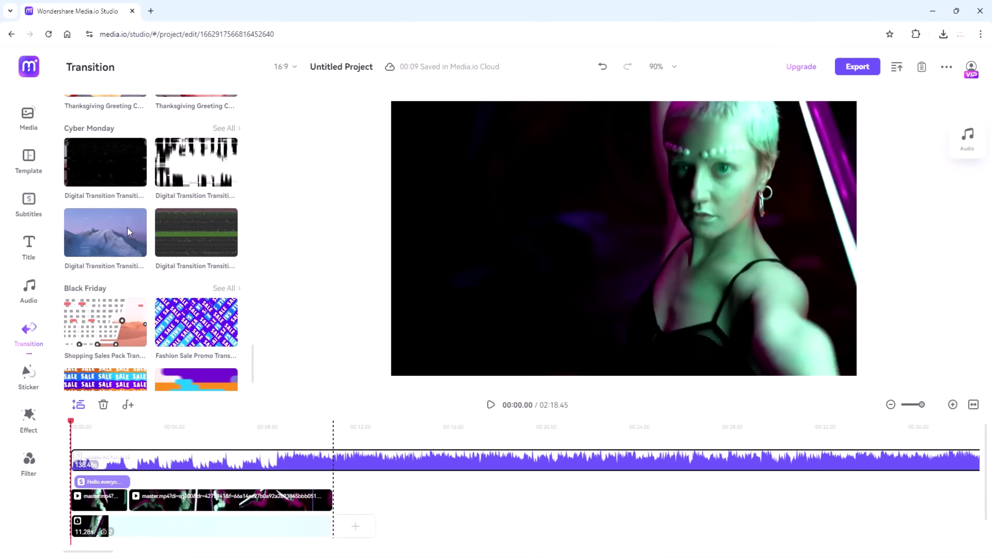
{"action": "scroll", "coordinate": [128, 232], "scroll_direction": "up", "scroll_amount": 8}
{"action": "scroll", "coordinate": [129, 231], "scroll_direction": "down", "scroll_amount": 15}
{"action": "scroll", "coordinate": [129, 232], "scroll_direction": "up", "scroll_amount": 15}
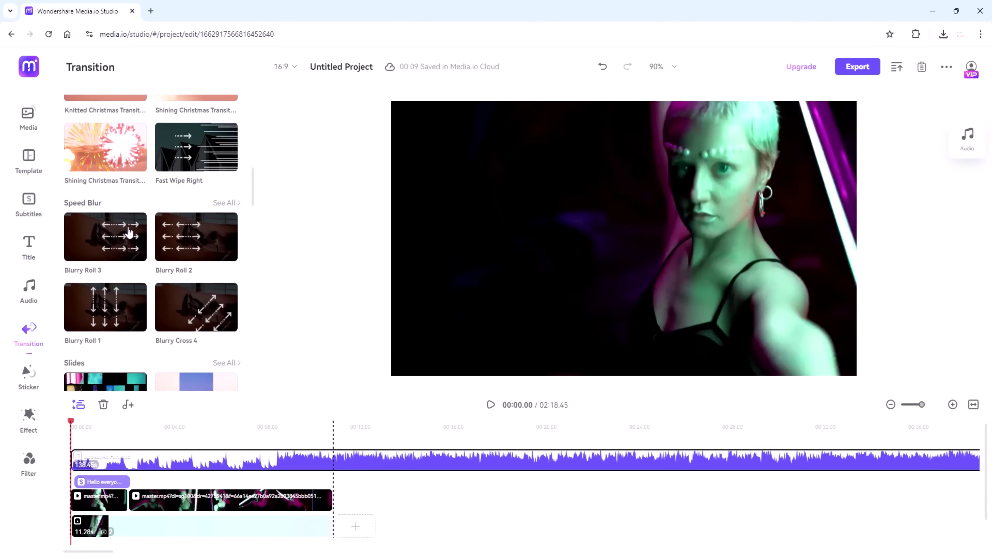
{"action": "left_click_drag", "start_coordinate": [105, 134], "coordinate": [109, 501]}
{"action": "left_click_drag", "start_coordinate": [196, 134], "coordinate": [207, 501]}
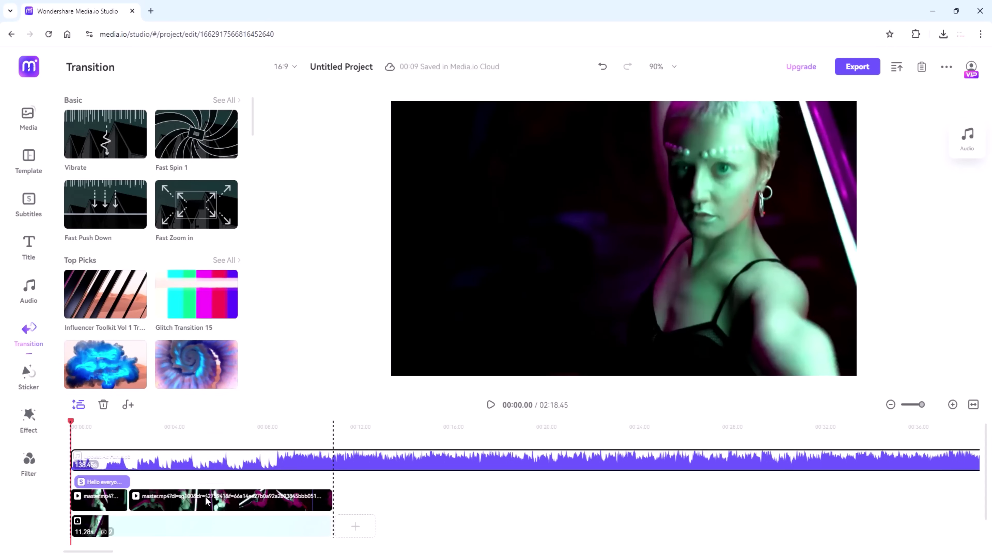
{"action": "left_click", "coordinate": [201, 500]}
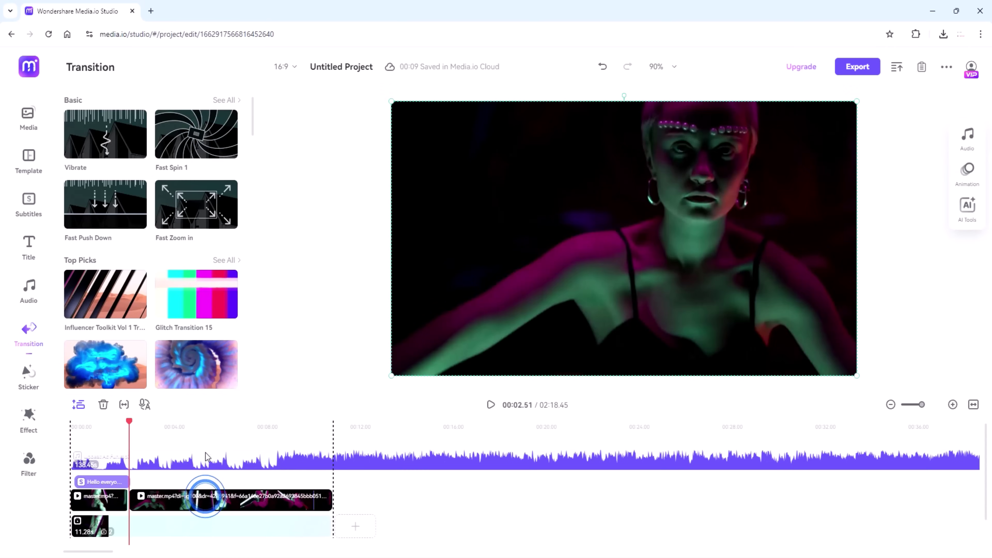
{"action": "left_click", "coordinate": [34, 386]}
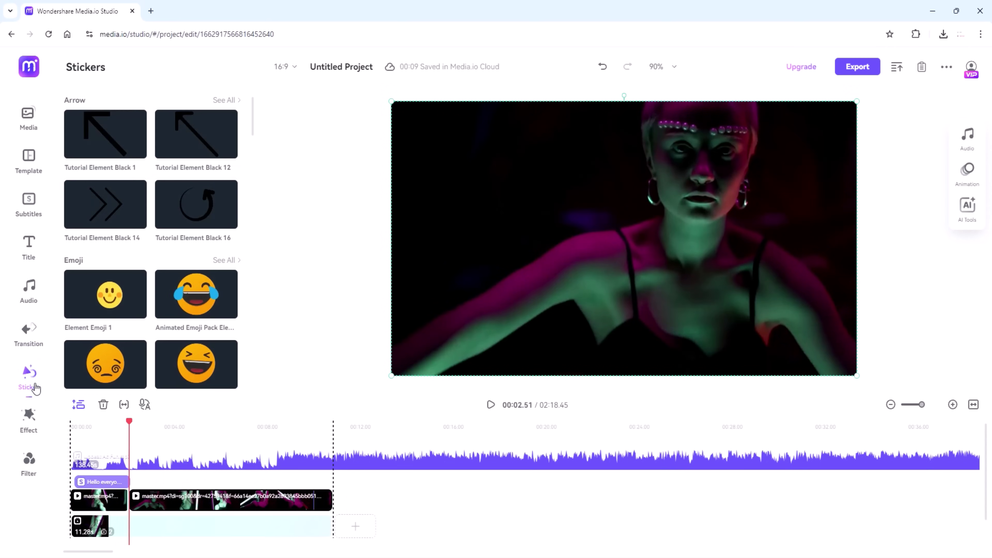
Add the Animated Emoji Pack laughing sticker to the video's top-left corner and deselect it
{"action": "left_click", "coordinate": [191, 298]}
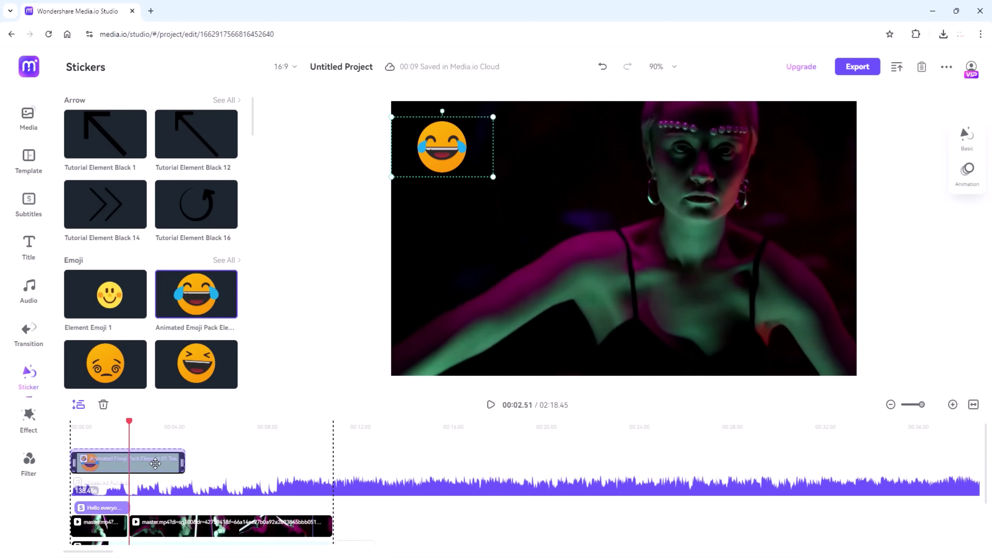
{"action": "left_click", "coordinate": [283, 309]}
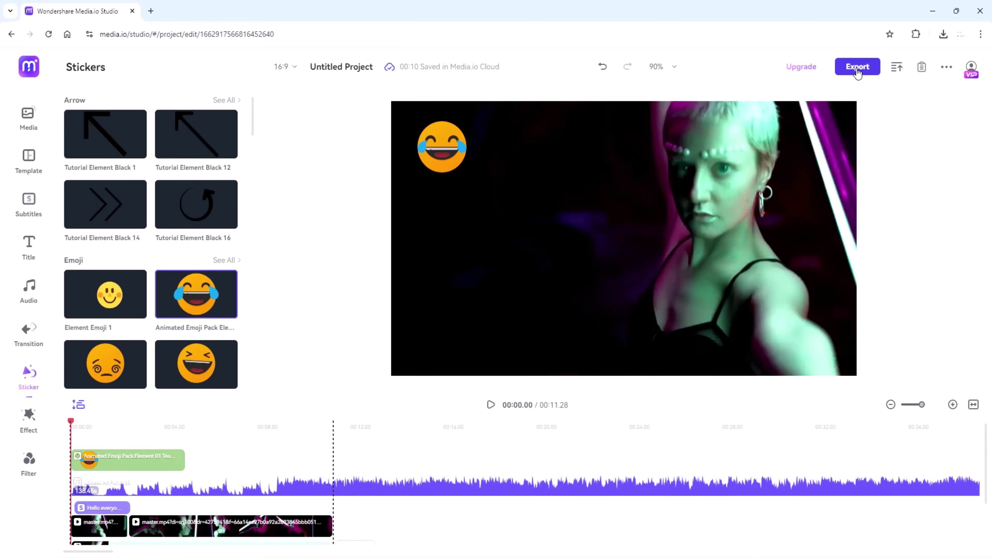
{"action": "mouse_move", "coordinate": [945, 72]}
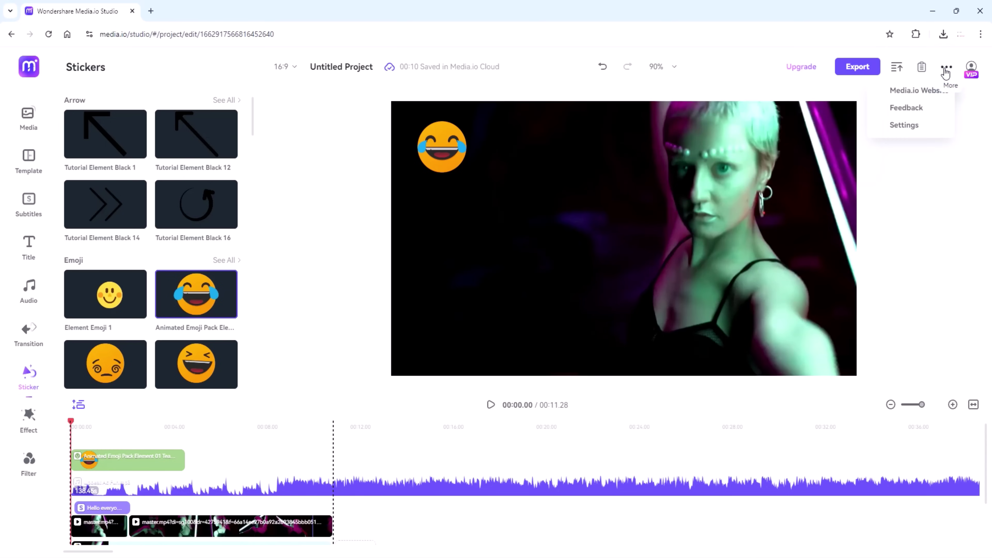
Export the project at 480p as Untitled Project.mp4 to the Media.io Cloud
{"action": "left_click", "coordinate": [853, 69]}
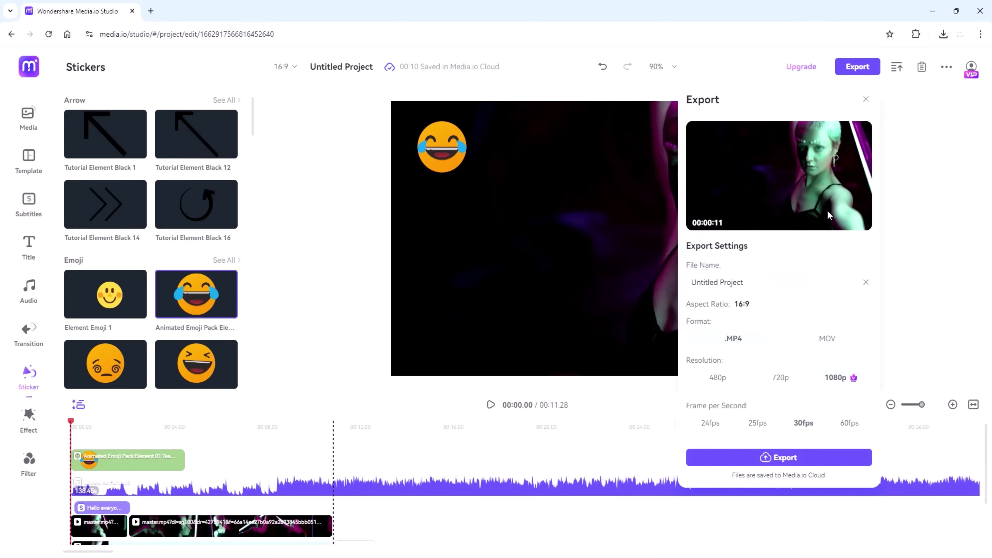
{"action": "left_click", "coordinate": [701, 379]}
{"action": "left_click", "coordinate": [778, 456]}
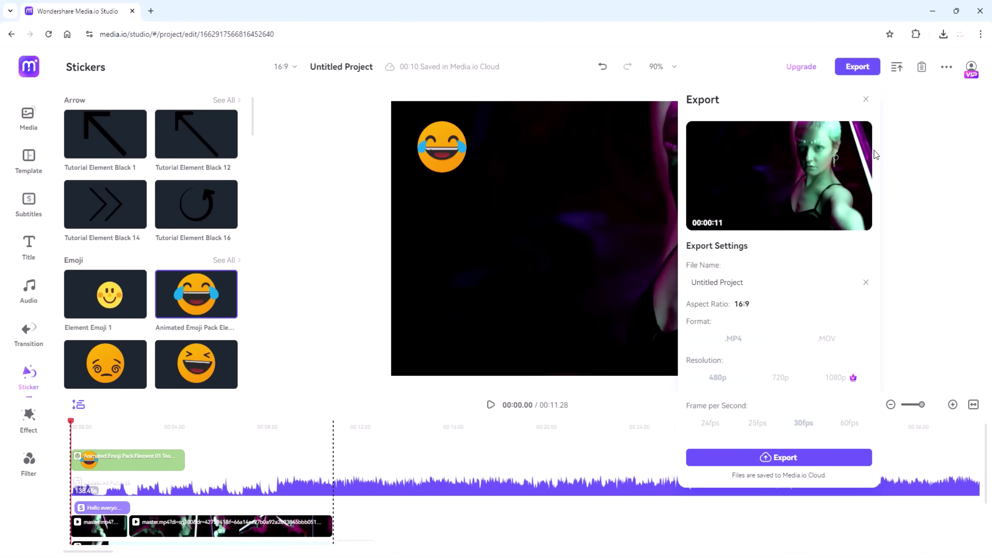
{"action": "left_click", "coordinate": [866, 101]}
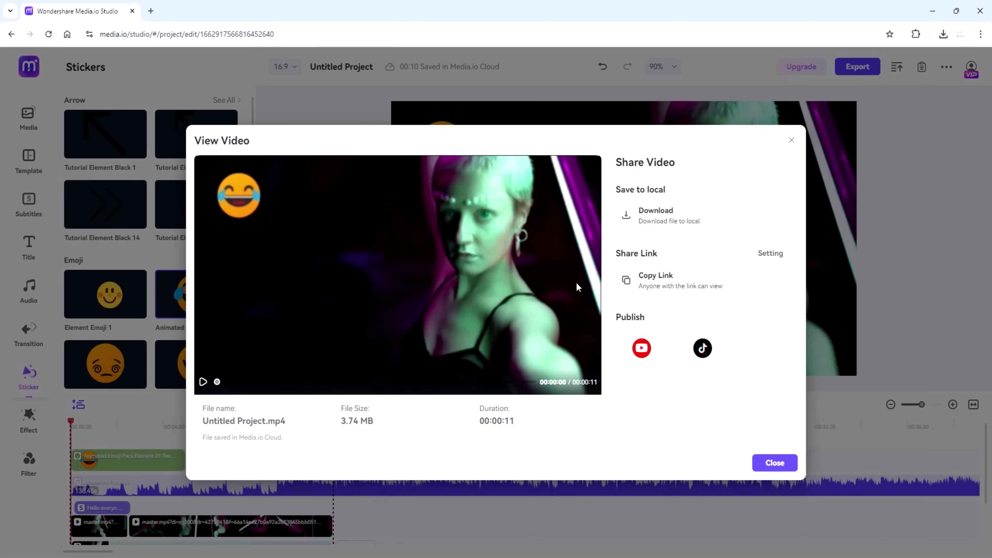
Close the video preview and load 4916404-hd_1920_1080_30fps.mp4 into the online Video Compressor
{"action": "left_click", "coordinate": [777, 464]}
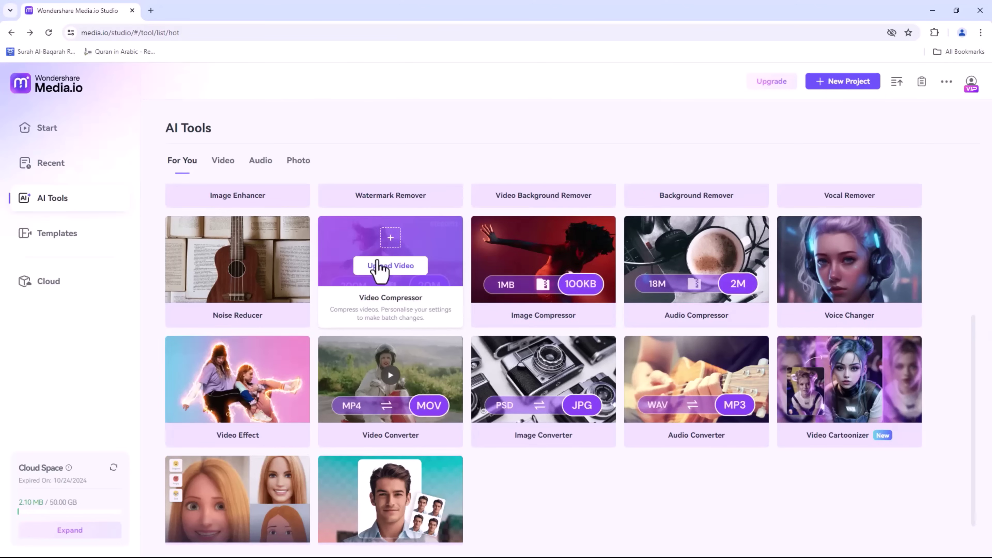
{"action": "left_click", "coordinate": [369, 238]}
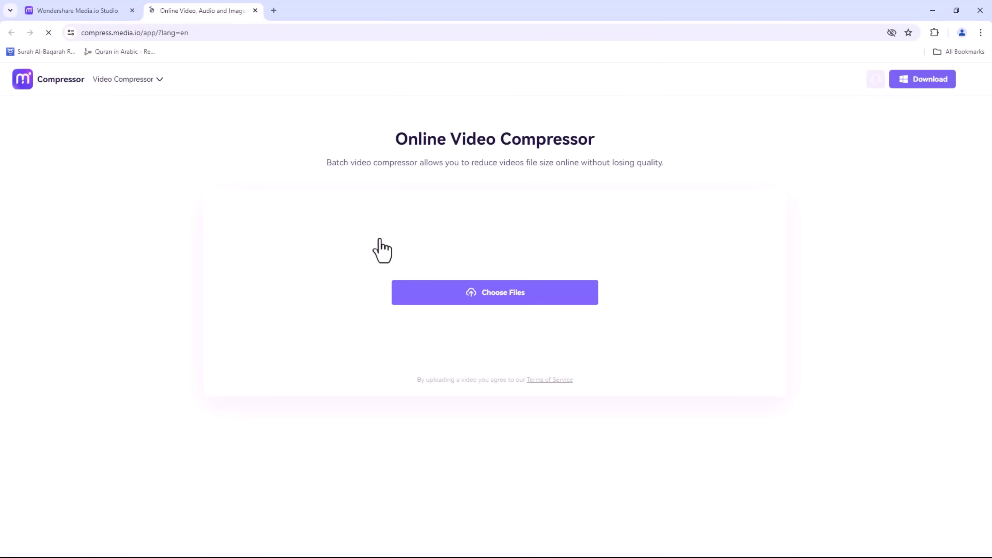
{"action": "left_click", "coordinate": [503, 291]}
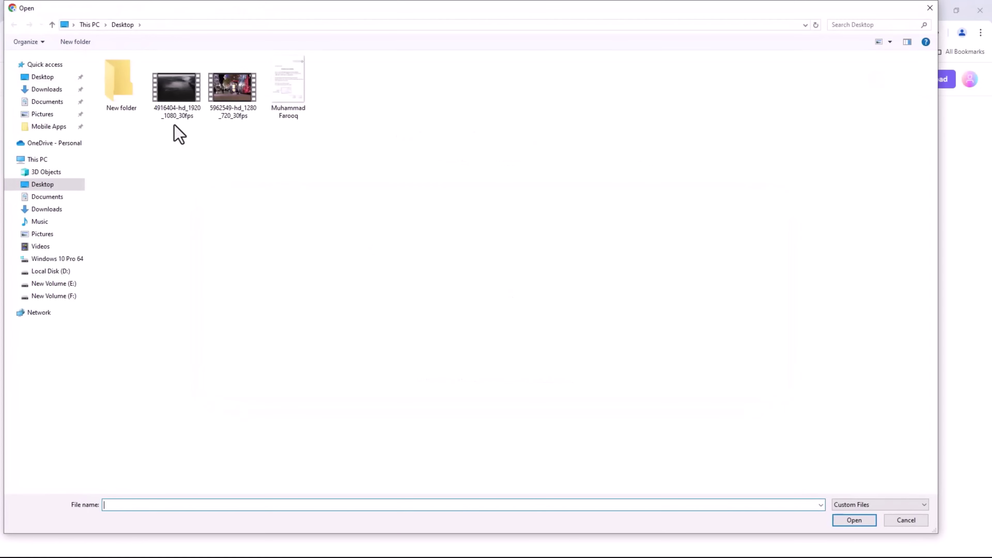
{"action": "left_click", "coordinate": [186, 86]}
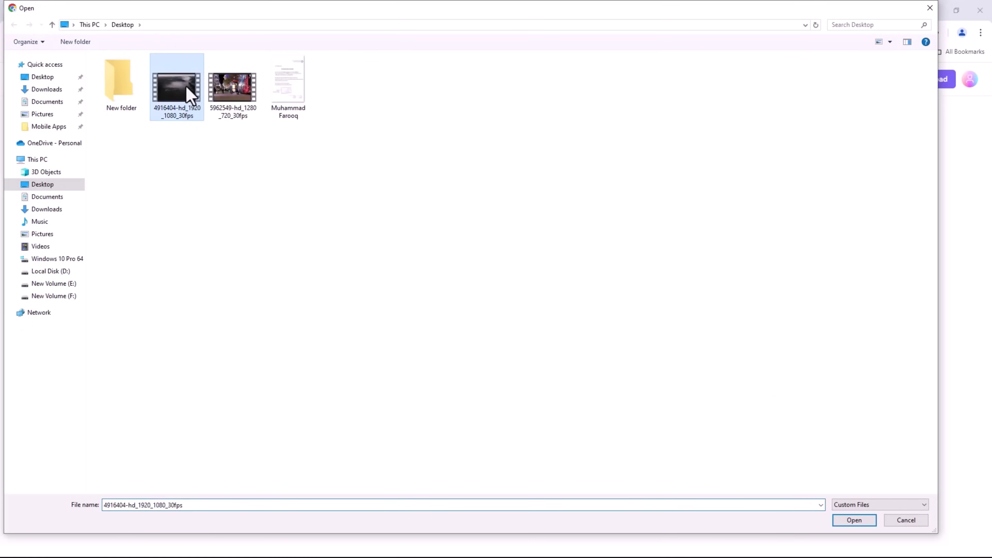
{"action": "left_click", "coordinate": [853, 520]}
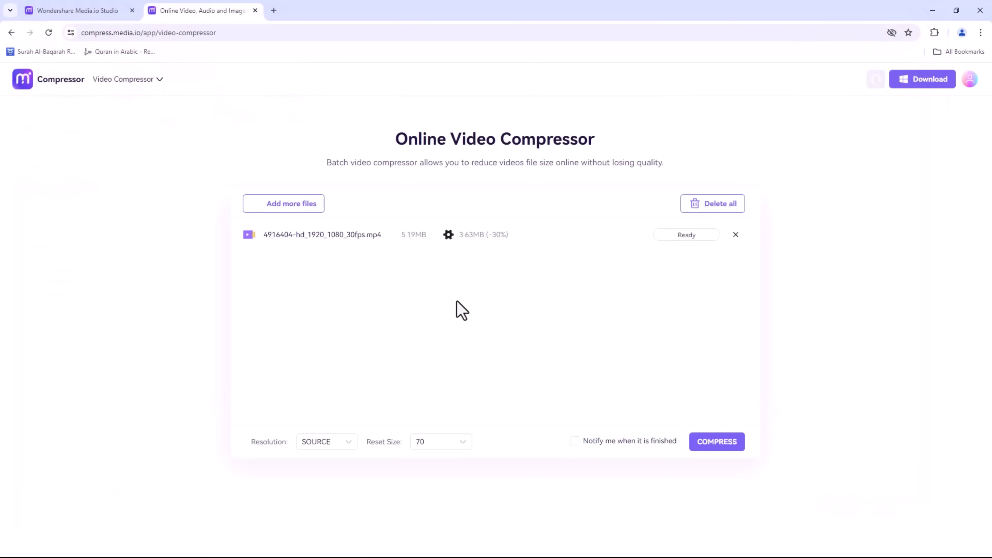
Try different compression quality levels for the video, then close the compressor tab
{"action": "left_click", "coordinate": [445, 233]}
{"action": "left_click_drag", "start_coordinate": [533, 311], "coordinate": [491, 326]}
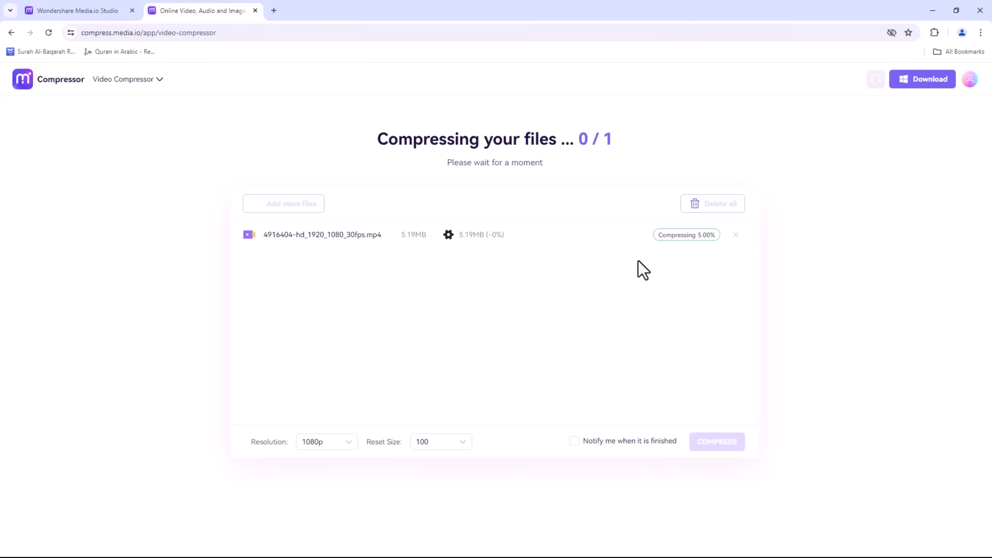
{"action": "key", "text": "ctrl+w"}
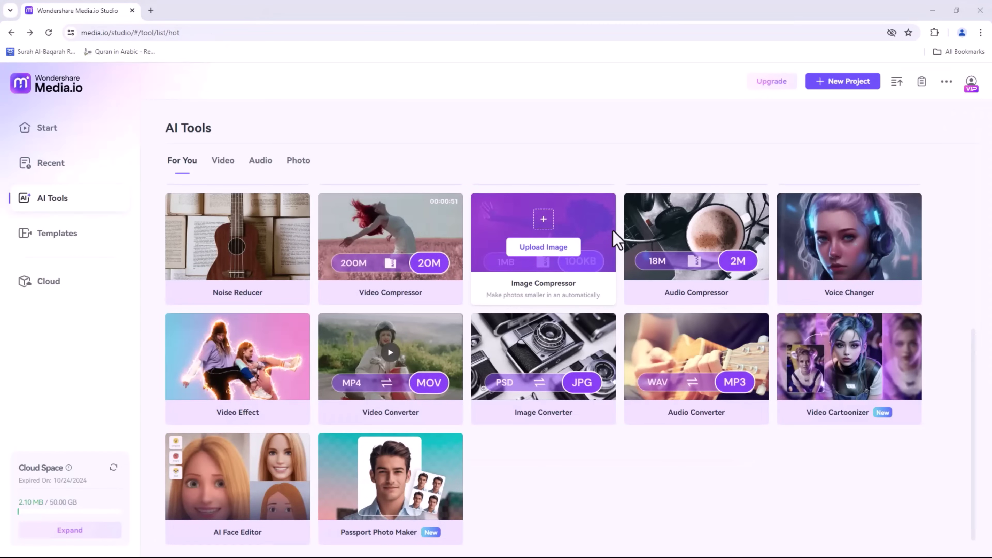
Load the in-slow-motion-inspiring-ambient-lounge audio file into the online Audio Converter
{"action": "mouse_move", "coordinate": [709, 254]}
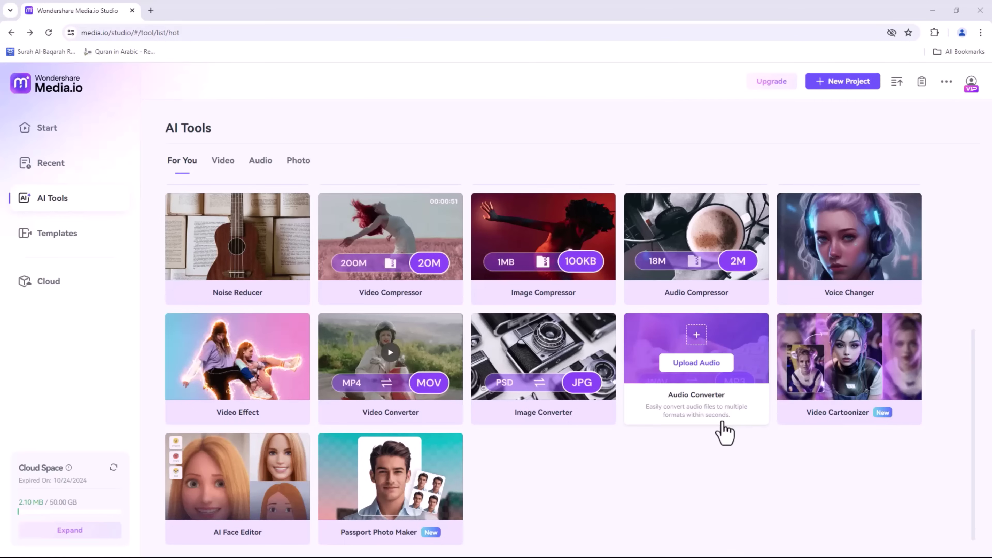
{"action": "mouse_move", "coordinate": [571, 418]}
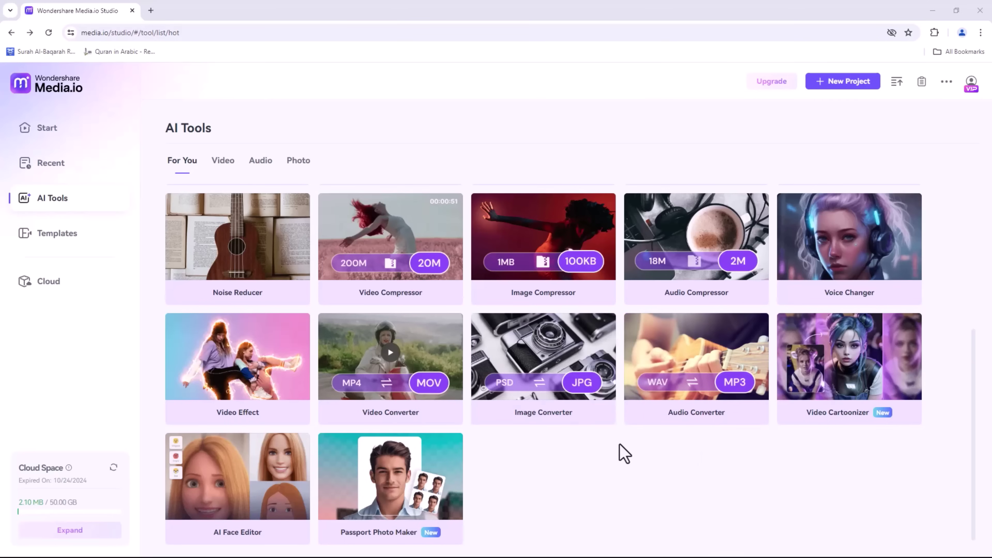
{"action": "mouse_move", "coordinate": [700, 412]}
{"action": "left_click", "coordinate": [713, 354]}
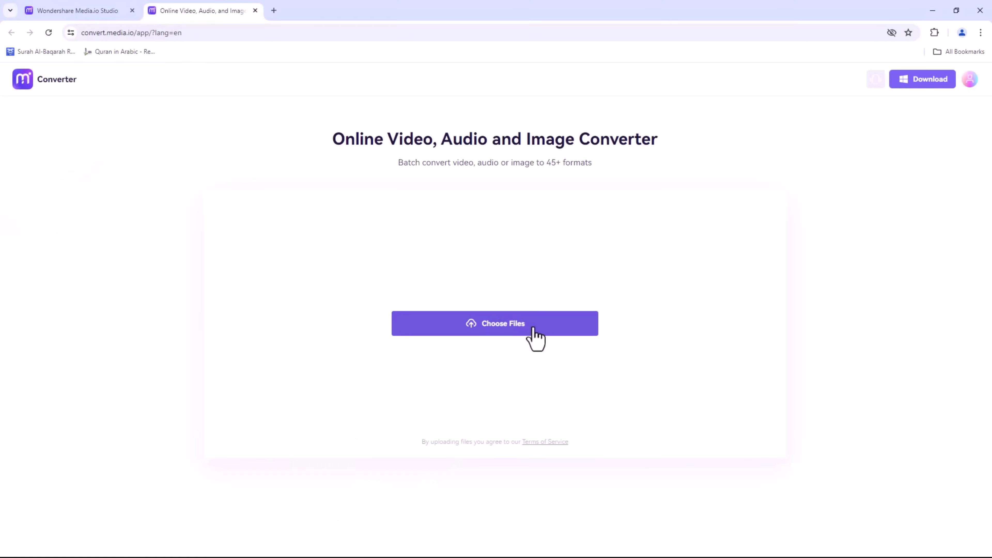
{"action": "left_click", "coordinate": [534, 335]}
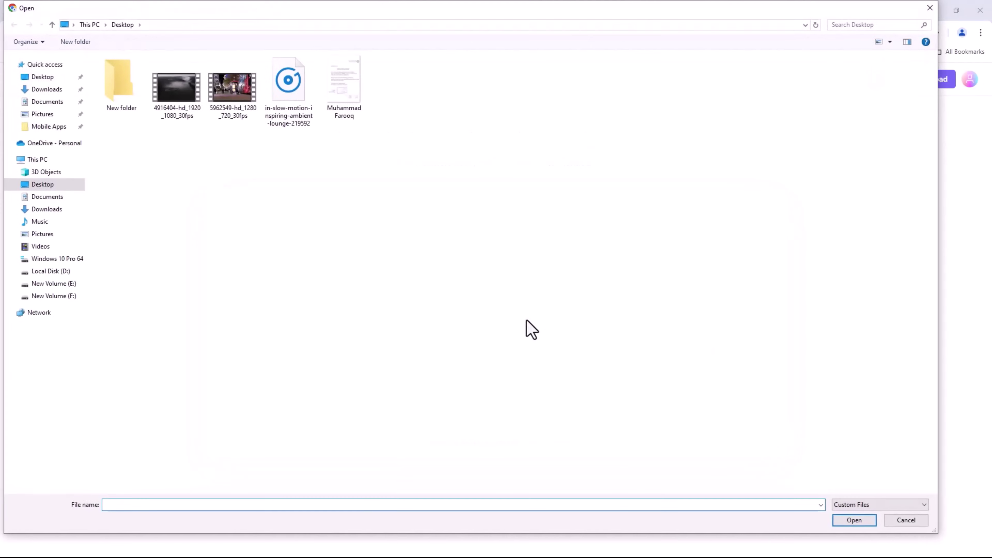
{"action": "left_click", "coordinate": [265, 97]}
{"action": "left_click", "coordinate": [853, 520]}
Set the output format to WAV and start the conversion
{"action": "left_click", "coordinate": [507, 293]}
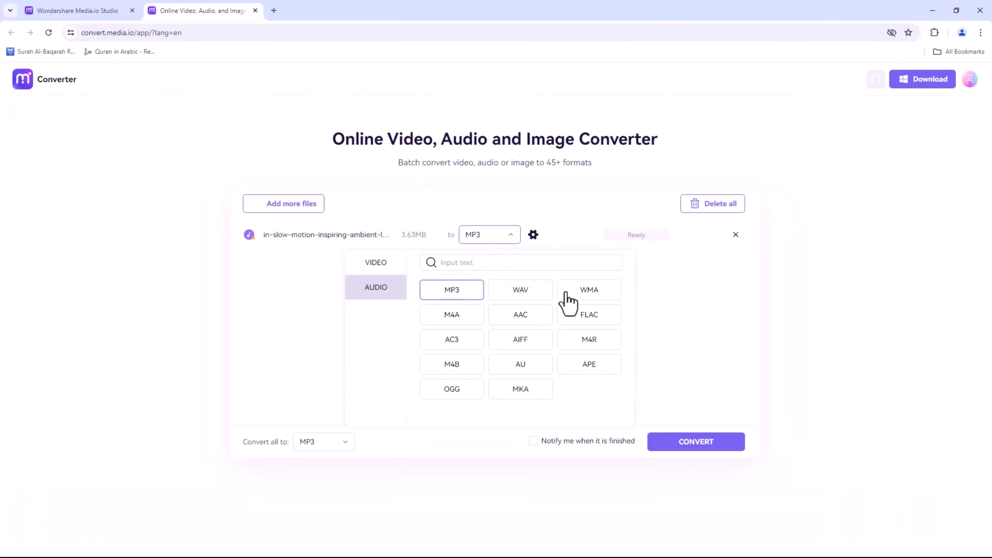
{"action": "left_click", "coordinate": [716, 402]}
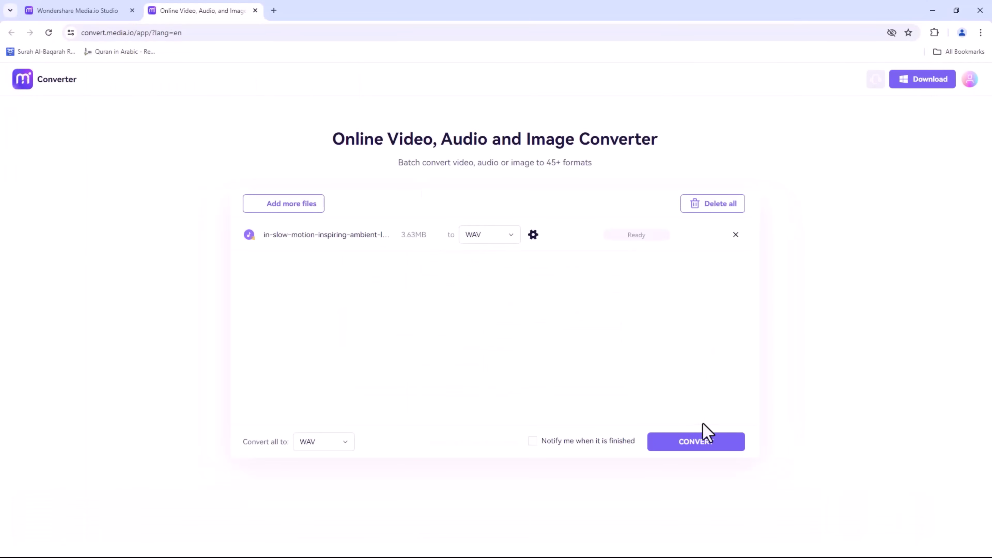
{"action": "left_click", "coordinate": [697, 443]}
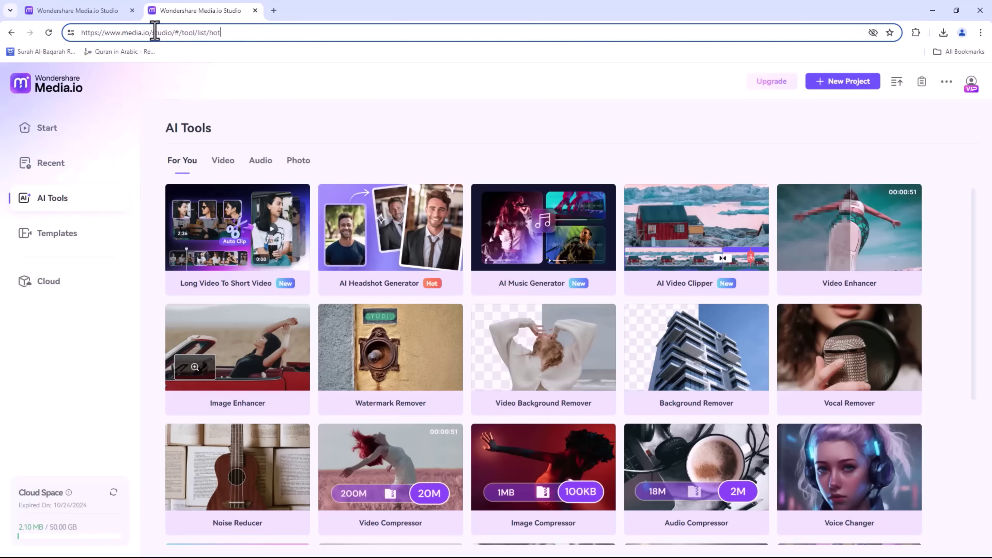
Trim the web address to media.io and load the Media.io homepage
{"action": "left_click_drag", "start_coordinate": [149, 32], "coordinate": [280, 36]}
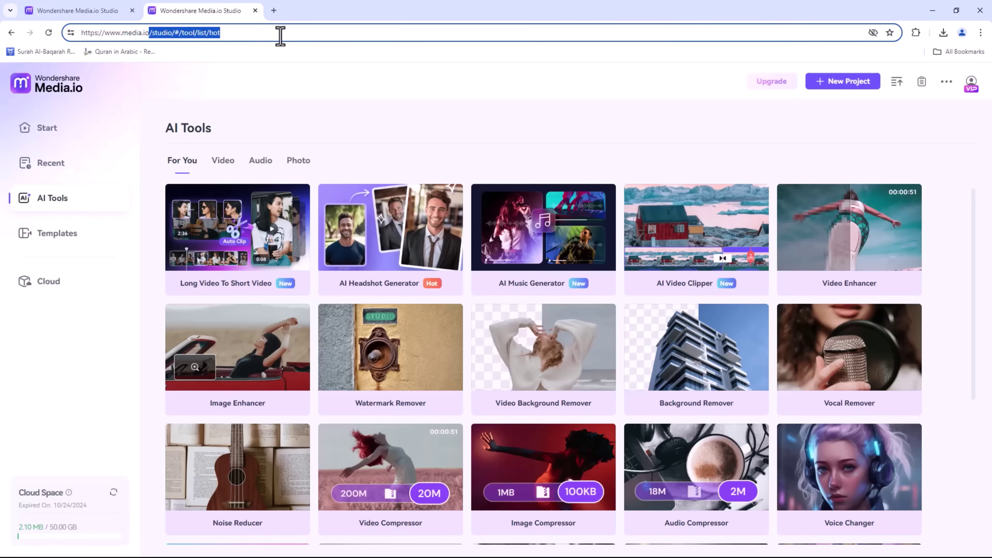
{"action": "key", "text": "BackSpace"}
{"action": "key", "text": "Return"}
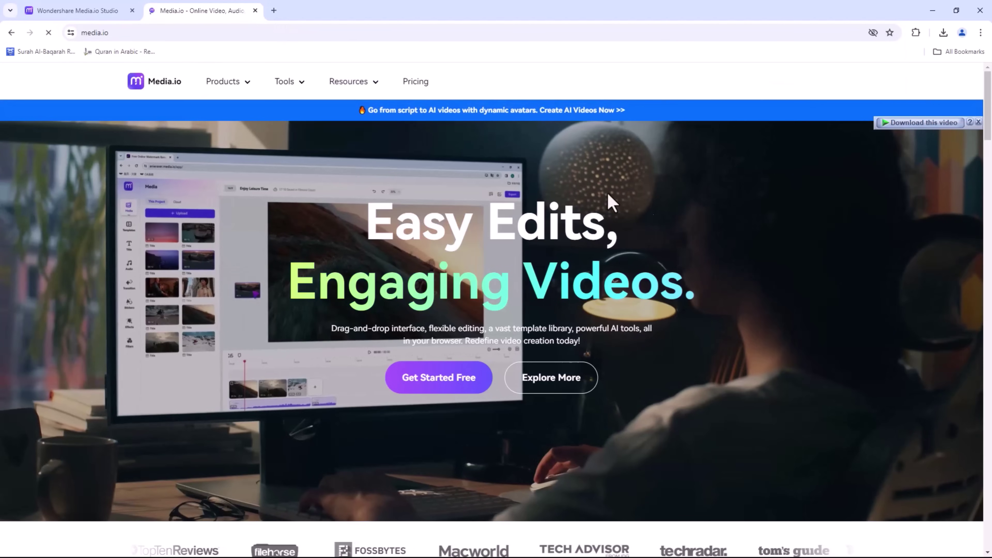
{"action": "scroll", "coordinate": [611, 202], "scroll_direction": "down", "scroll_amount": 20}
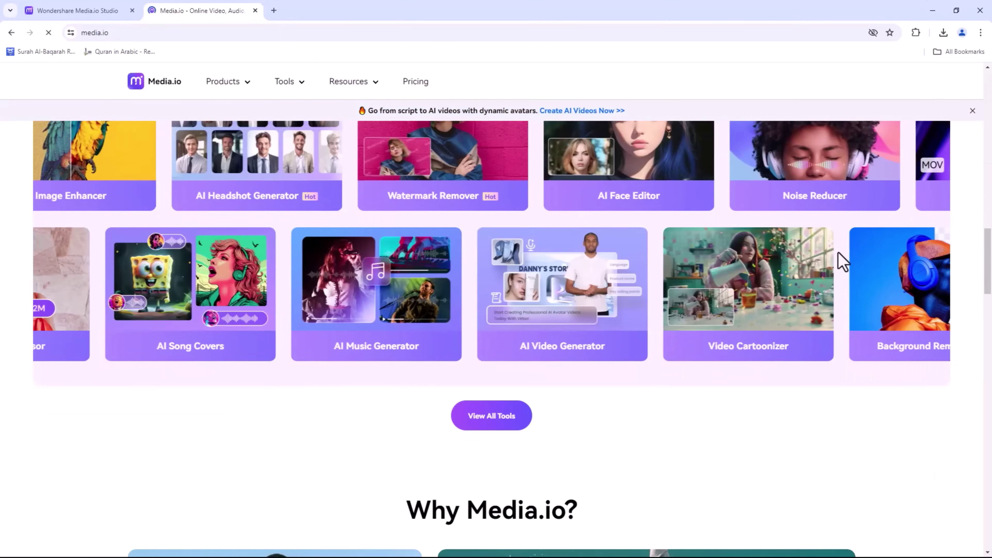
{"action": "scroll", "coordinate": [837, 269], "scroll_direction": "down", "scroll_amount": 1}
Open View All Tools and browse the full list of Media.io online tools
{"action": "left_click", "coordinate": [507, 369]}
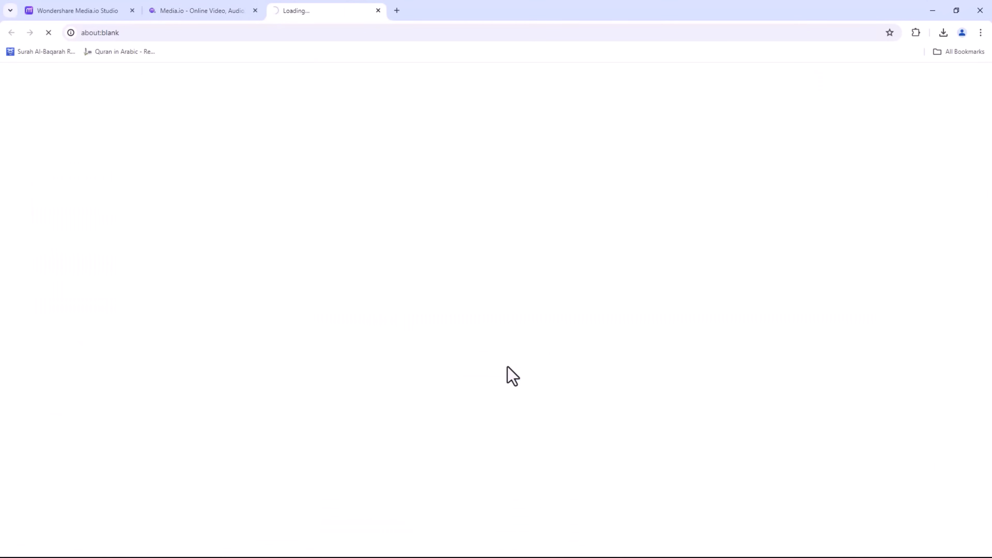
{"action": "scroll", "coordinate": [874, 266], "scroll_direction": "down", "scroll_amount": 3}
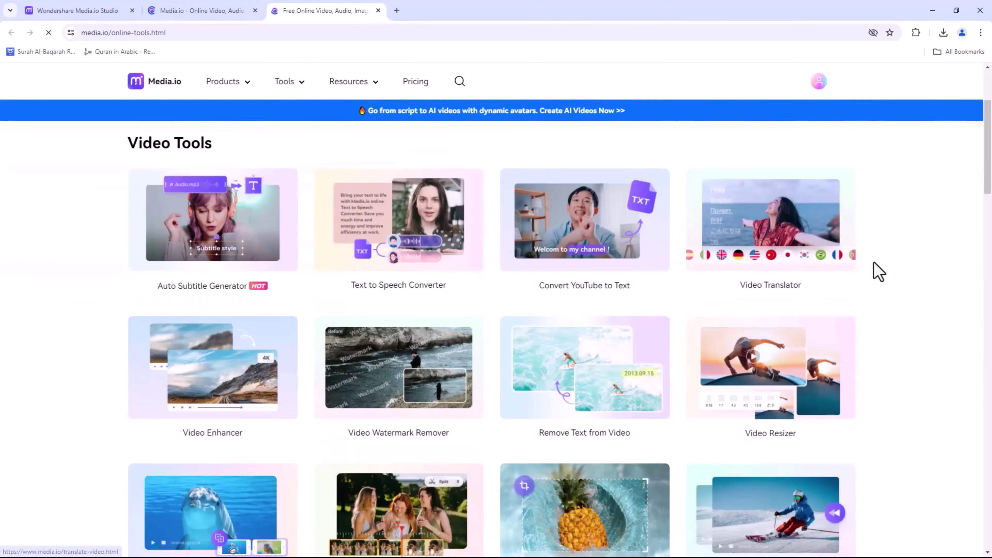
{"action": "scroll", "coordinate": [880, 271], "scroll_direction": "down", "scroll_amount": 8}
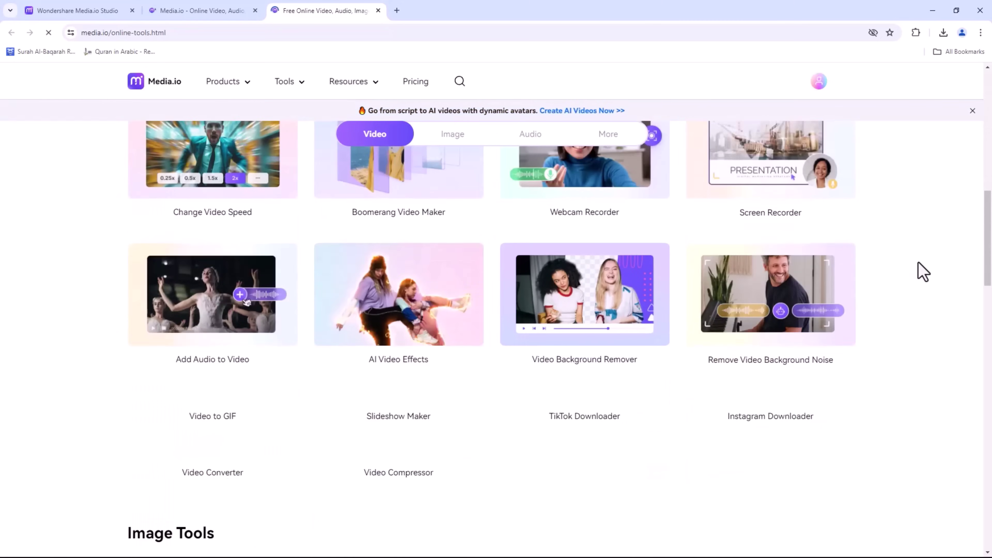
{"action": "scroll", "coordinate": [923, 272], "scroll_direction": "down", "scroll_amount": 3}
{"action": "scroll", "coordinate": [923, 272], "scroll_direction": "up", "scroll_amount": 7}
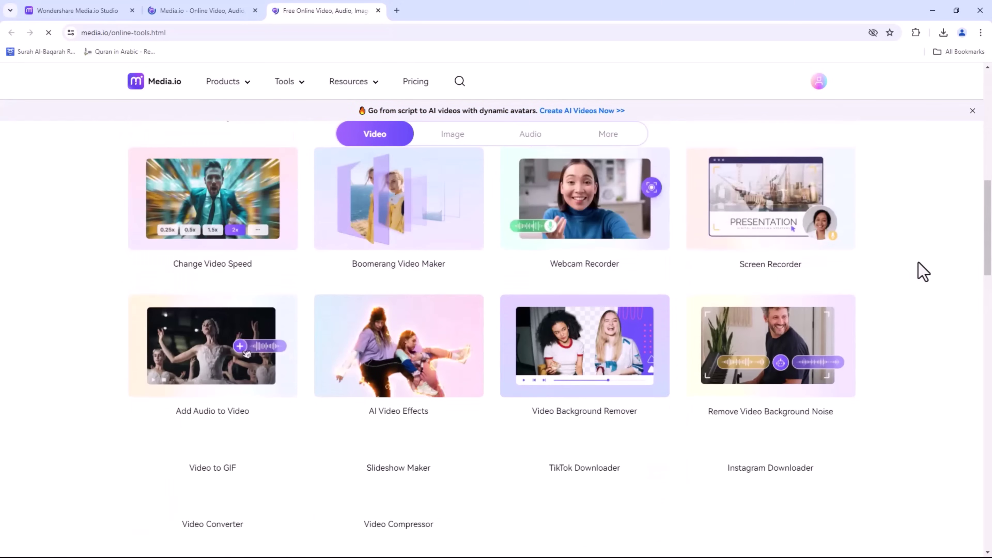
{"action": "scroll", "coordinate": [922, 272], "scroll_direction": "down", "scroll_amount": 11}
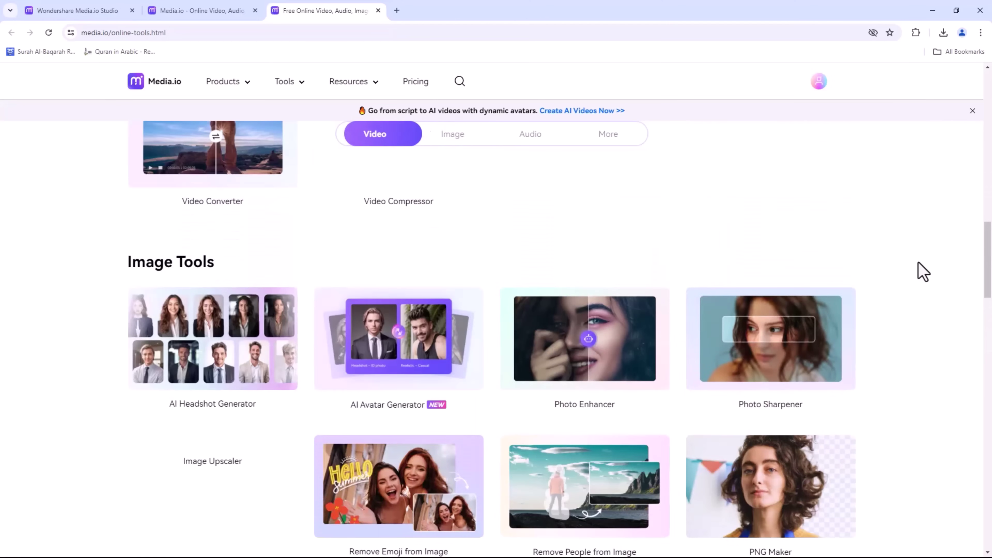
{"action": "scroll", "coordinate": [923, 272], "scroll_direction": "down", "scroll_amount": 3}
{"action": "scroll", "coordinate": [922, 272], "scroll_direction": "down", "scroll_amount": 7}
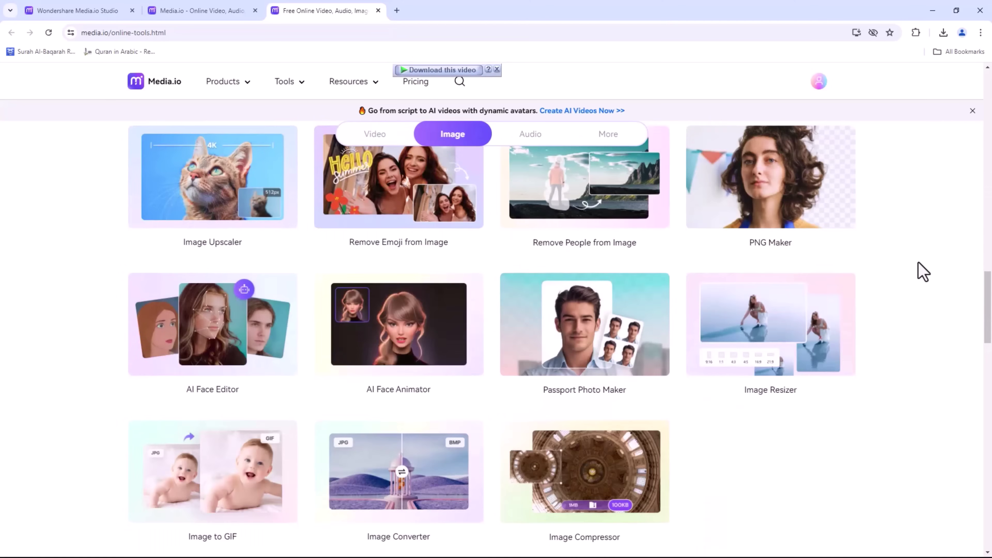
{"action": "scroll", "coordinate": [923, 272], "scroll_direction": "up", "scroll_amount": 1}
{"action": "scroll", "coordinate": [922, 272], "scroll_direction": "up", "scroll_amount": 10}
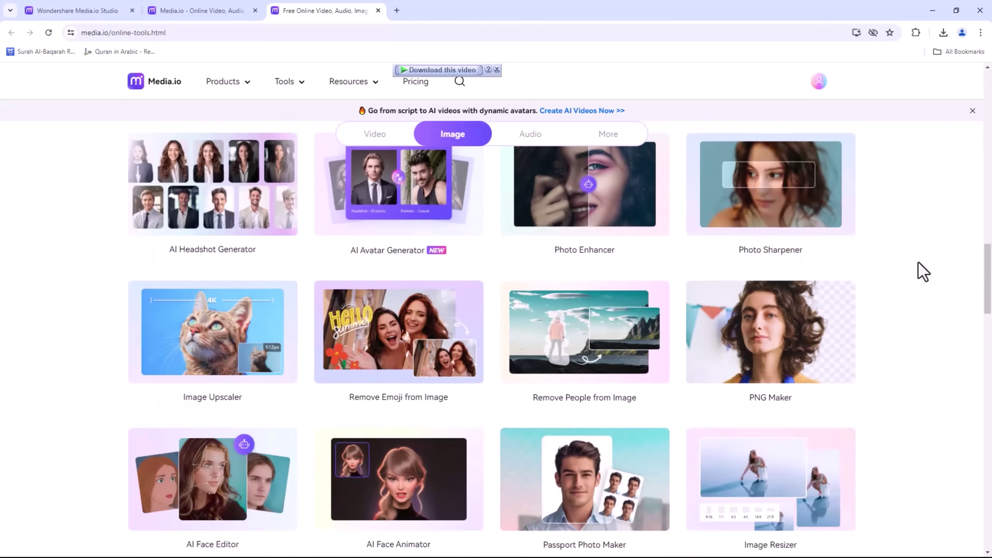
{"action": "scroll", "coordinate": [922, 273], "scroll_direction": "up", "scroll_amount": 4}
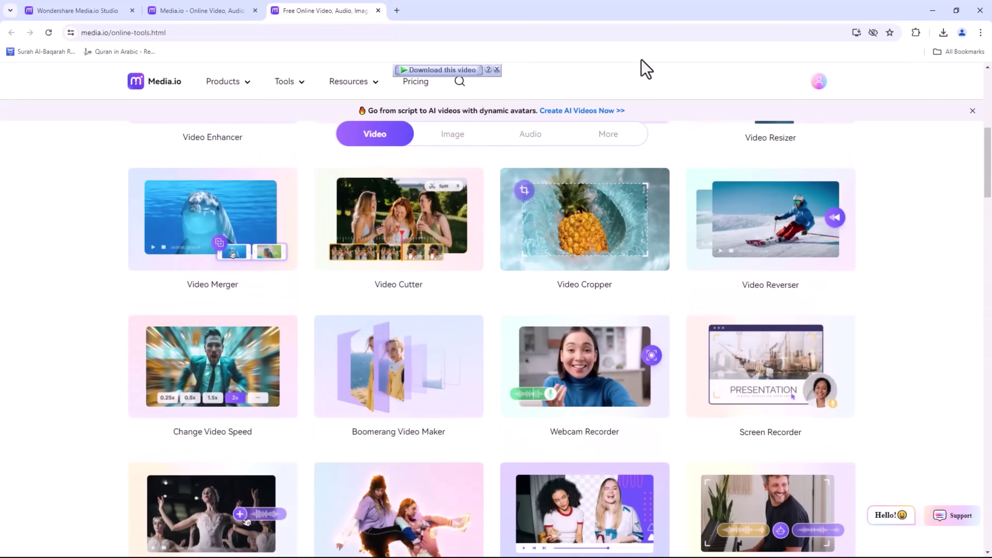
{"action": "scroll", "coordinate": [82, 232], "scroll_direction": "down", "scroll_amount": 10}
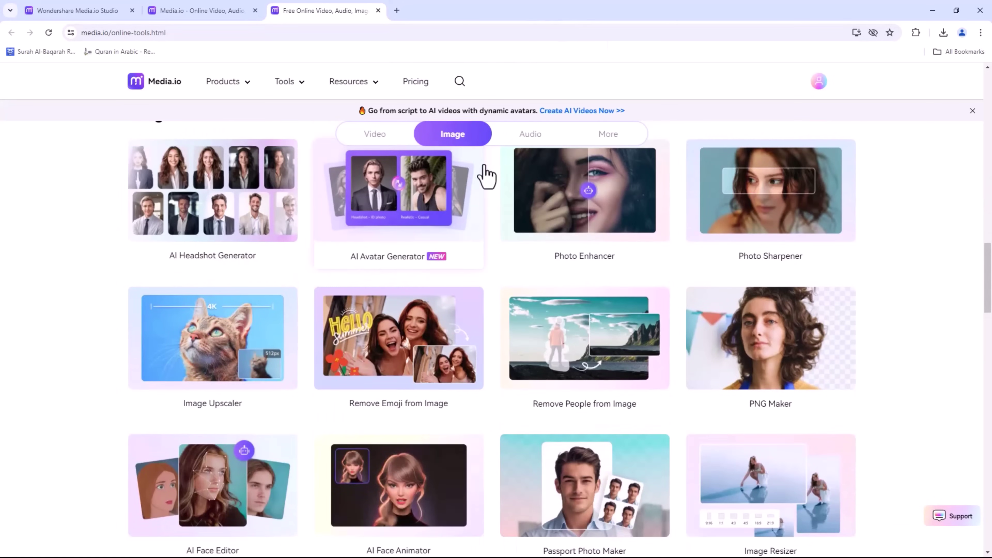
Jump to the Explore More tools section and look through it
{"action": "left_click", "coordinate": [599, 138]}
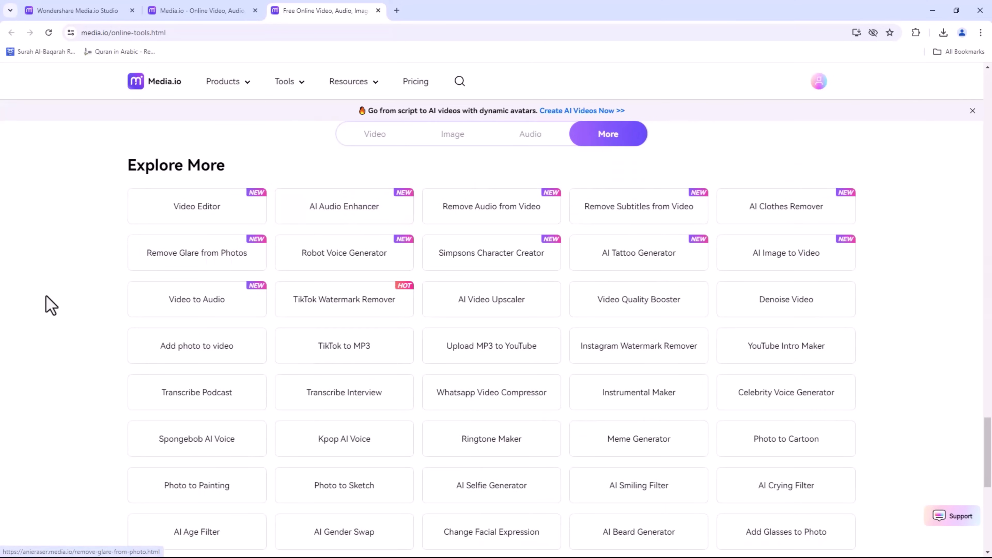
{"action": "scroll", "coordinate": [28, 362], "scroll_direction": "down", "scroll_amount": 8}
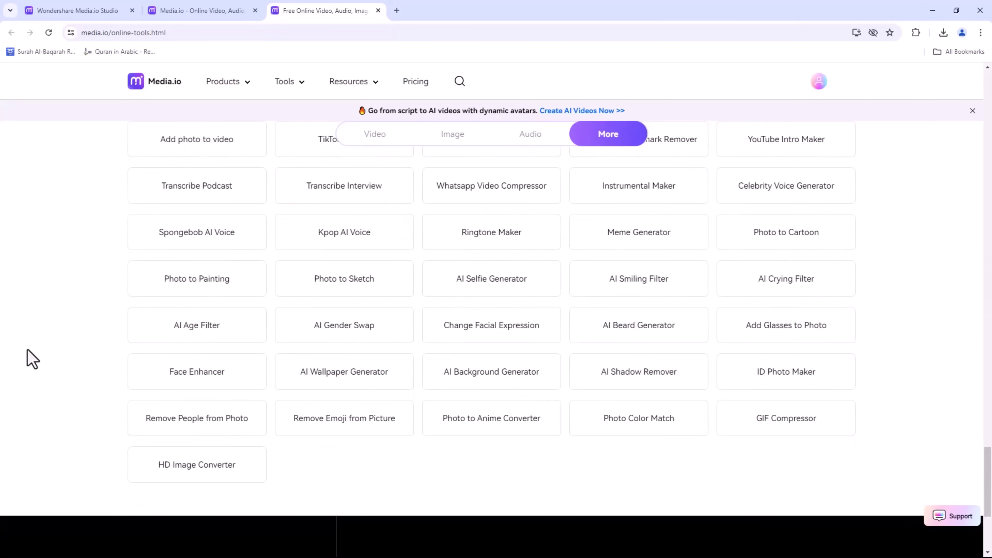
{"action": "scroll", "coordinate": [31, 360], "scroll_direction": "up", "scroll_amount": 5}
{"action": "scroll", "coordinate": [32, 359], "scroll_direction": "up", "scroll_amount": 8}
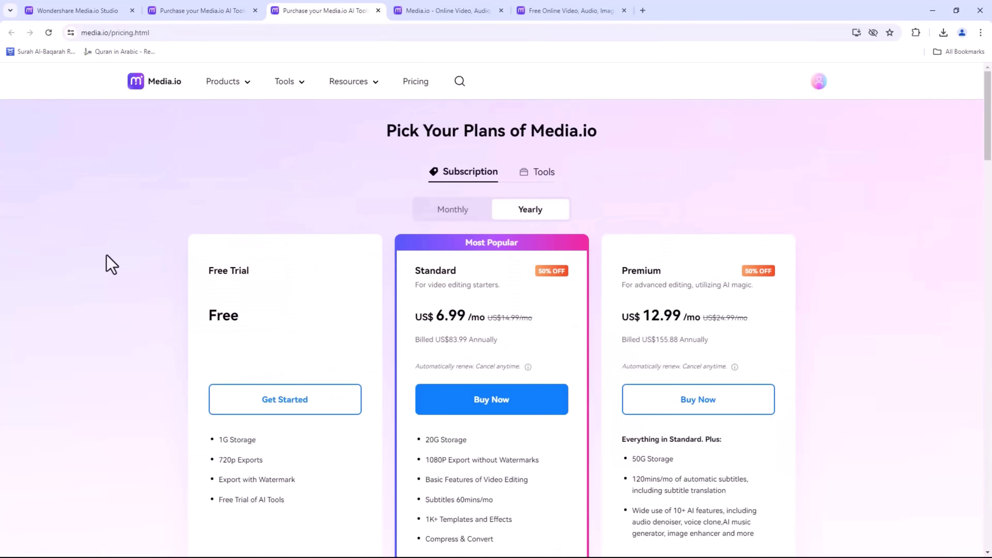
Compare the monthly plan prices against the yearly prices on the pricing page
{"action": "scroll", "coordinate": [152, 256], "scroll_direction": "down", "scroll_amount": 2}
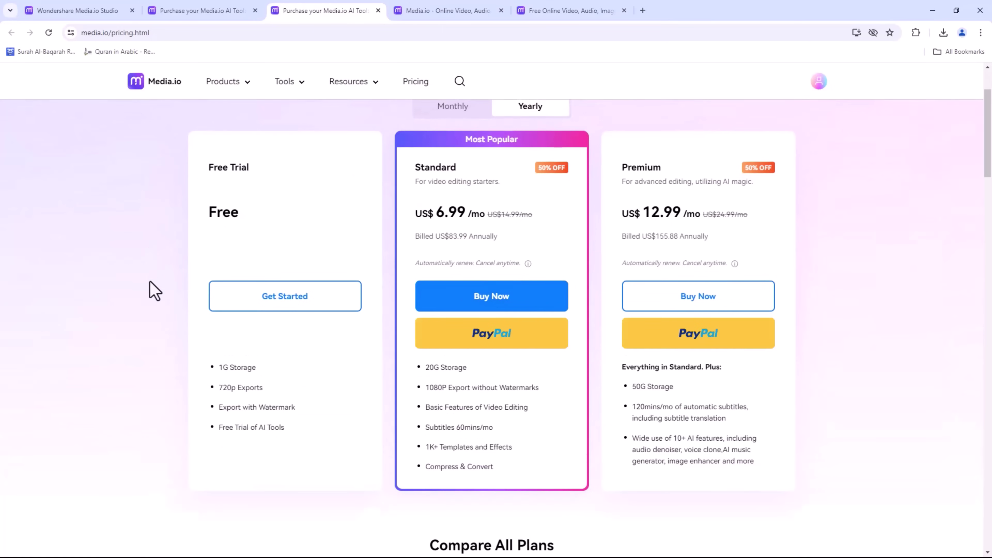
{"action": "scroll", "coordinate": [155, 344], "scroll_direction": "up", "scroll_amount": 1}
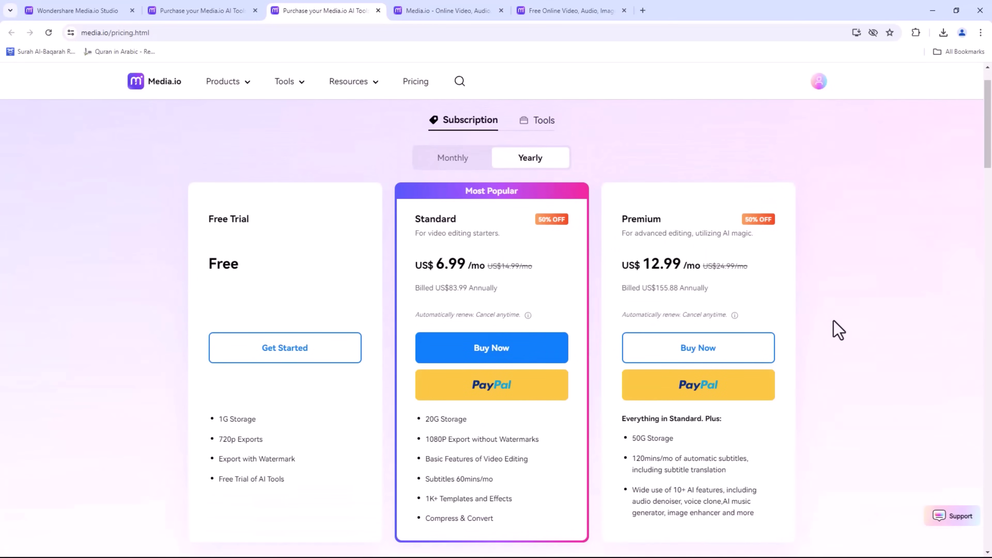
{"action": "left_click", "coordinate": [464, 165]}
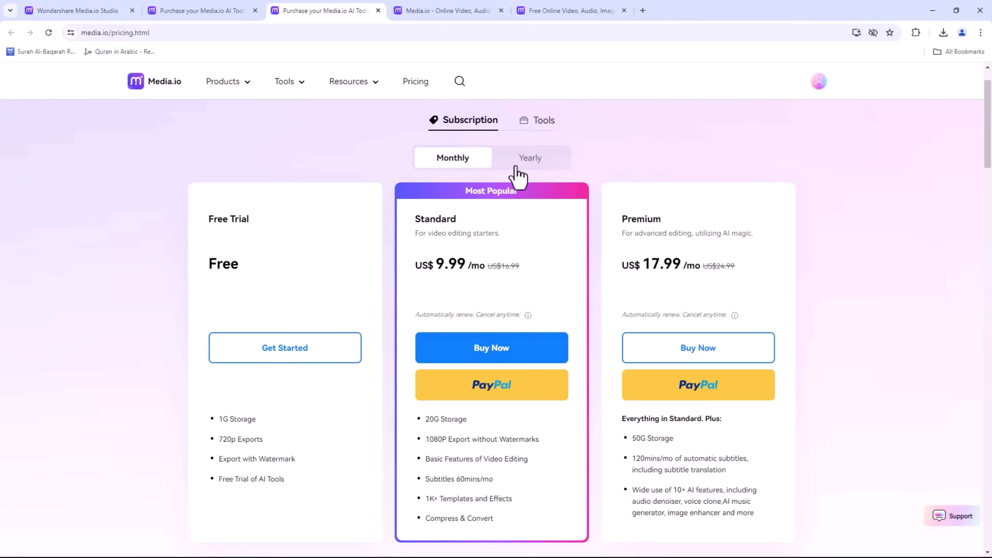
{"action": "left_click", "coordinate": [535, 167]}
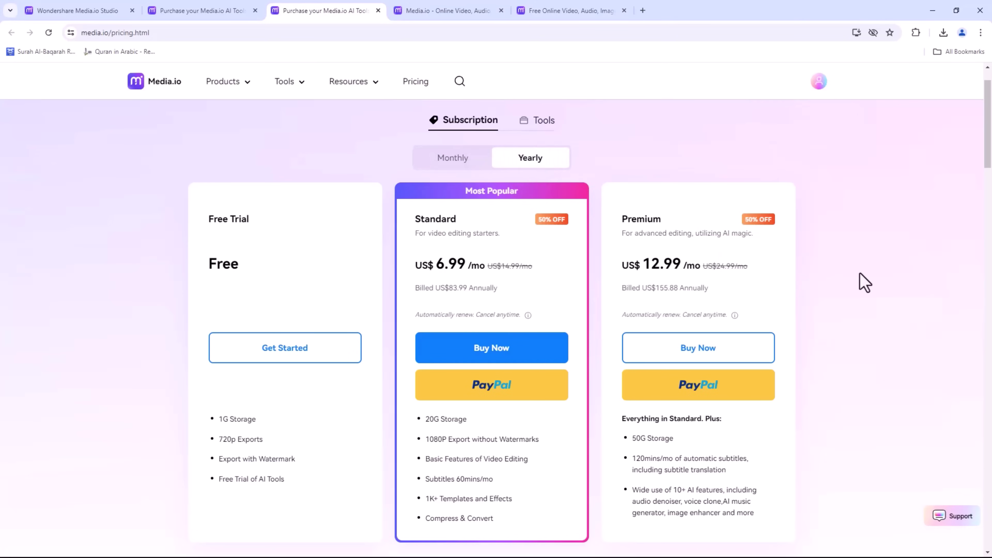
Scroll through the Compare All Plans table
{"action": "scroll", "coordinate": [859, 281], "scroll_direction": "down", "scroll_amount": 8}
{"action": "scroll", "coordinate": [868, 285], "scroll_direction": "down", "scroll_amount": 4}
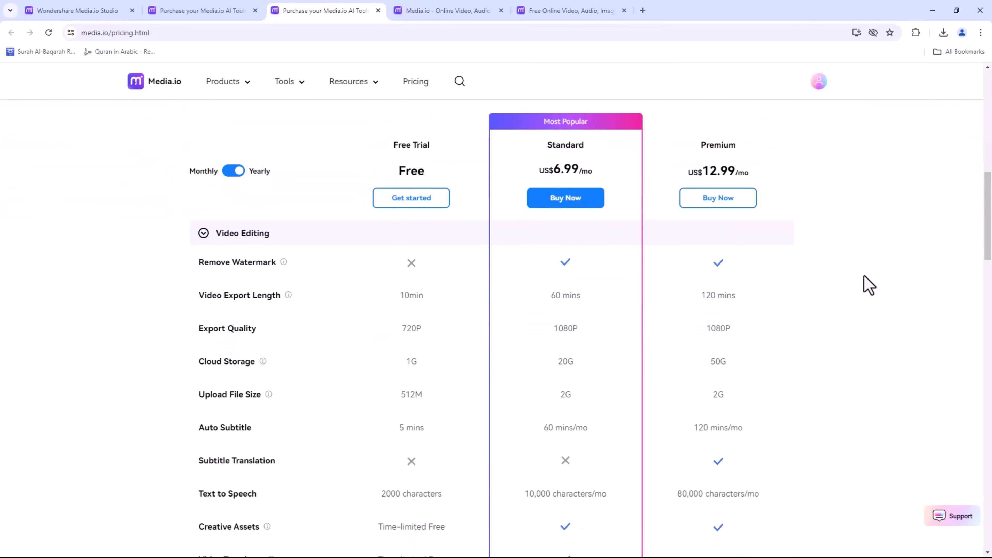
{"action": "scroll", "coordinate": [868, 285], "scroll_direction": "down", "scroll_amount": 13}
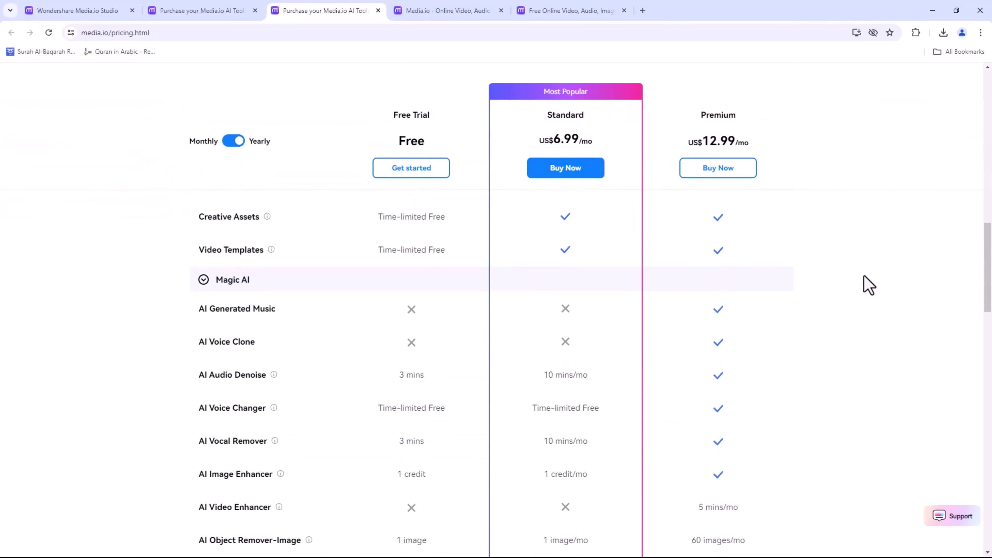
{"action": "scroll", "coordinate": [869, 285], "scroll_direction": "down", "scroll_amount": 10}
{"action": "scroll", "coordinate": [868, 285], "scroll_direction": "up", "scroll_amount": 14}
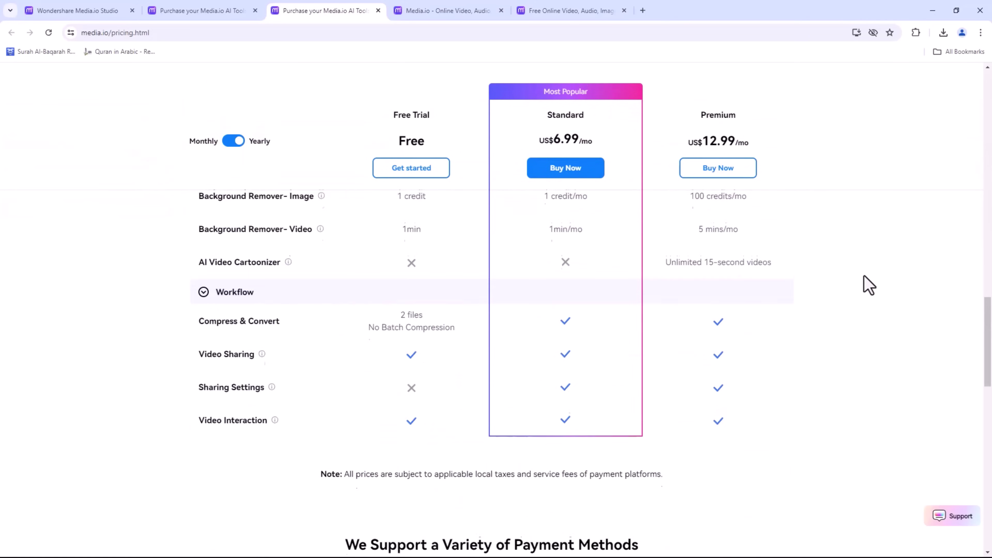
{"action": "scroll", "coordinate": [868, 285], "scroll_direction": "up", "scroll_amount": 5}
Return to the Media.io Studio tab and dismiss the membership upgrade offer
{"action": "left_click", "coordinate": [164, 9]}
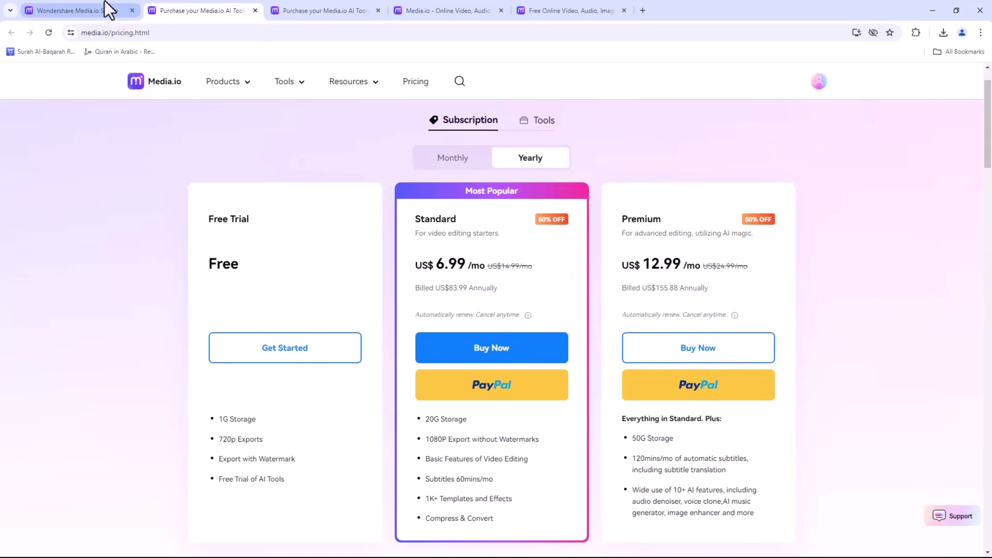
{"action": "left_click", "coordinate": [107, 8]}
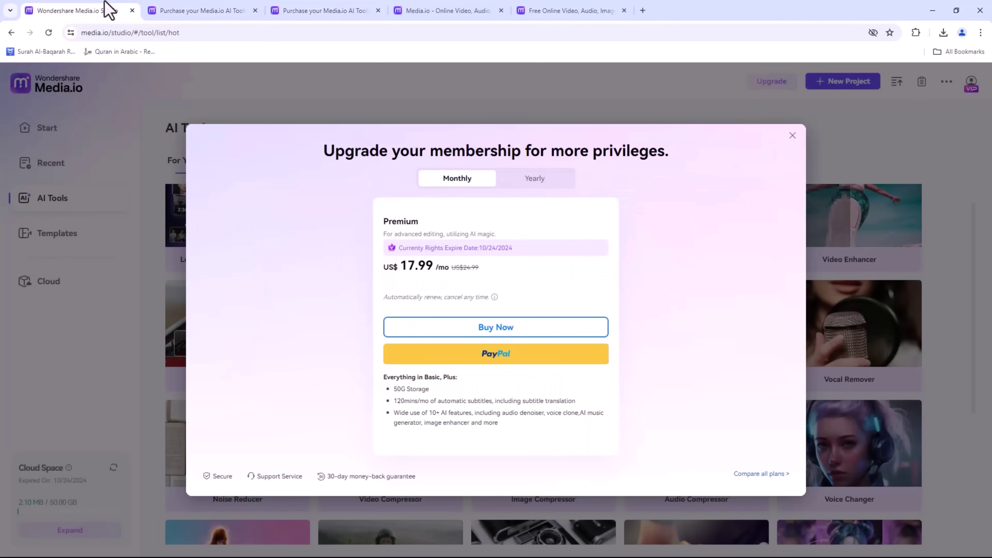
{"action": "left_click", "coordinate": [792, 135]}
{"action": "scroll", "coordinate": [617, 295], "scroll_direction": "up", "scroll_amount": 1}
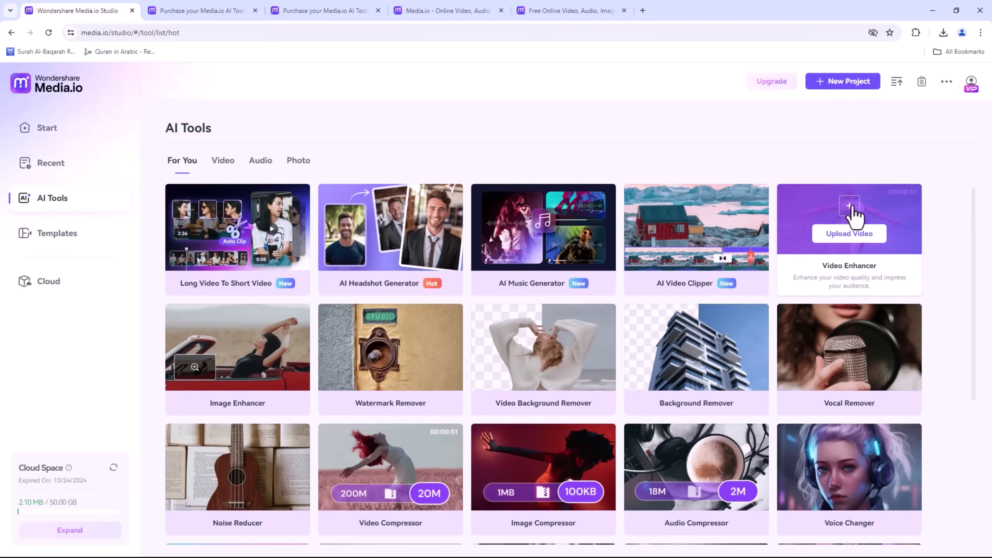